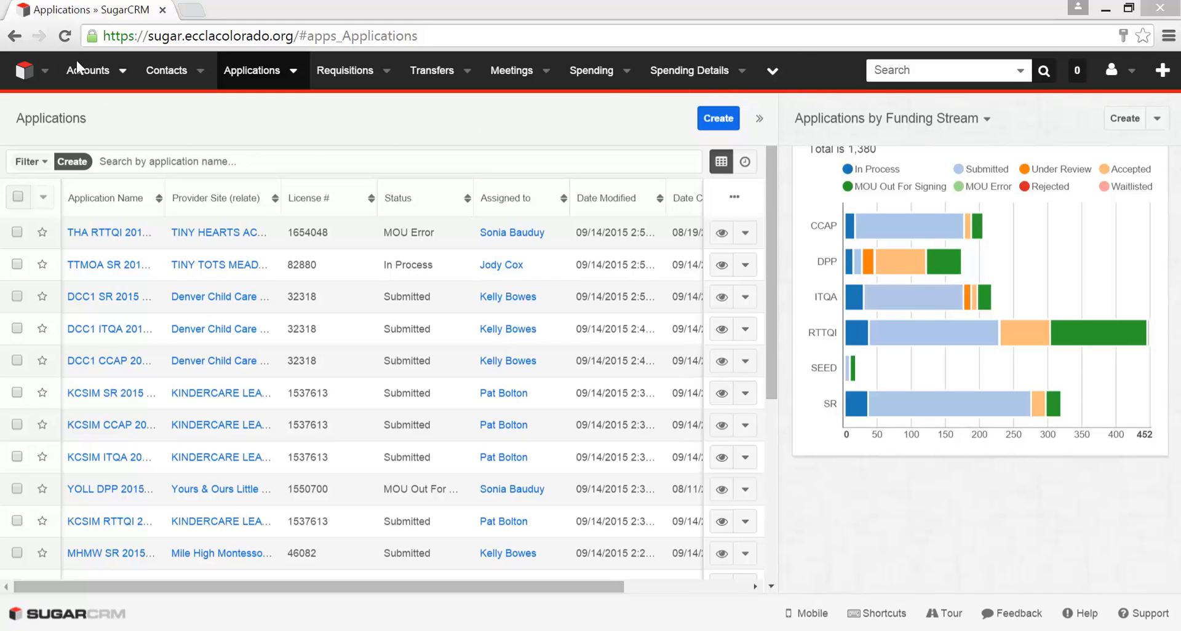
- Search the Funding Streams module for "rttqi" and open the RTTQI - RRRW - 03/05/2015 - 06/30/2016 record
{"action": "left_click", "coordinate": [774, 74]}
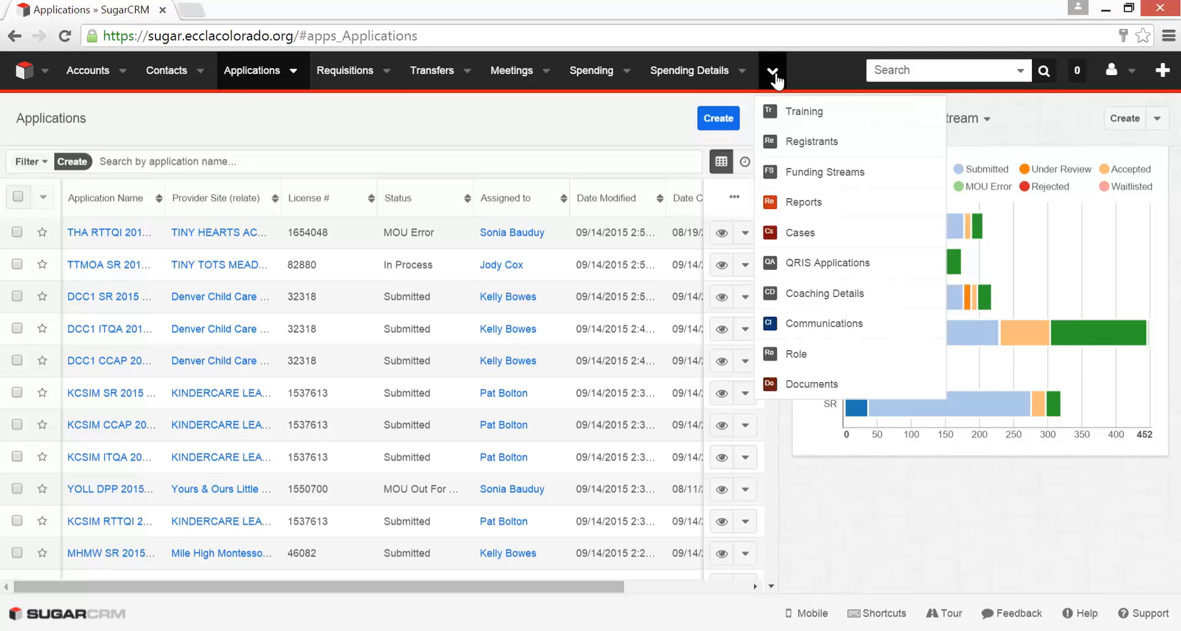
{"action": "left_click", "coordinate": [806, 174]}
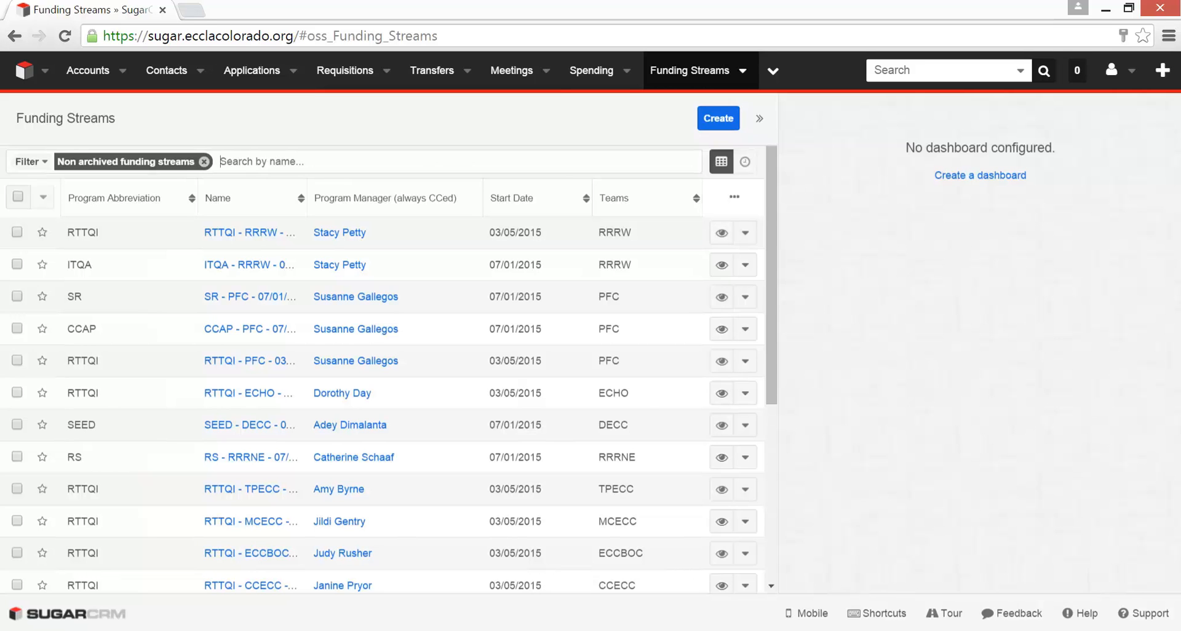
{"action": "type", "text": "rtt"}
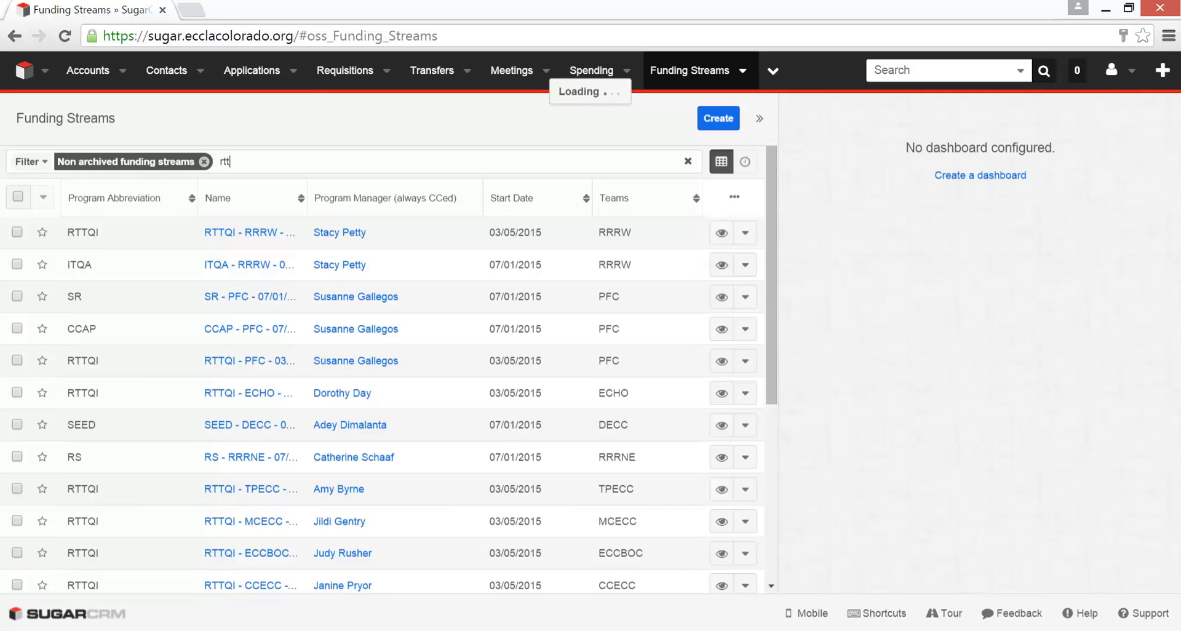
{"action": "type", "text": "qi"}
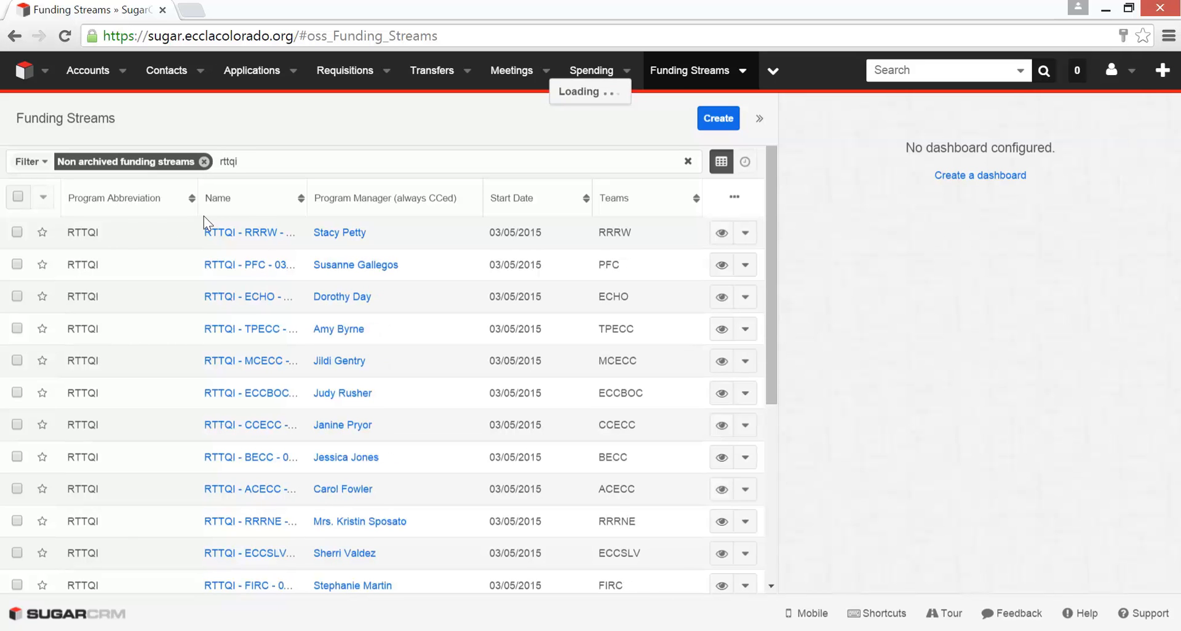
{"action": "left_click", "coordinate": [261, 234]}
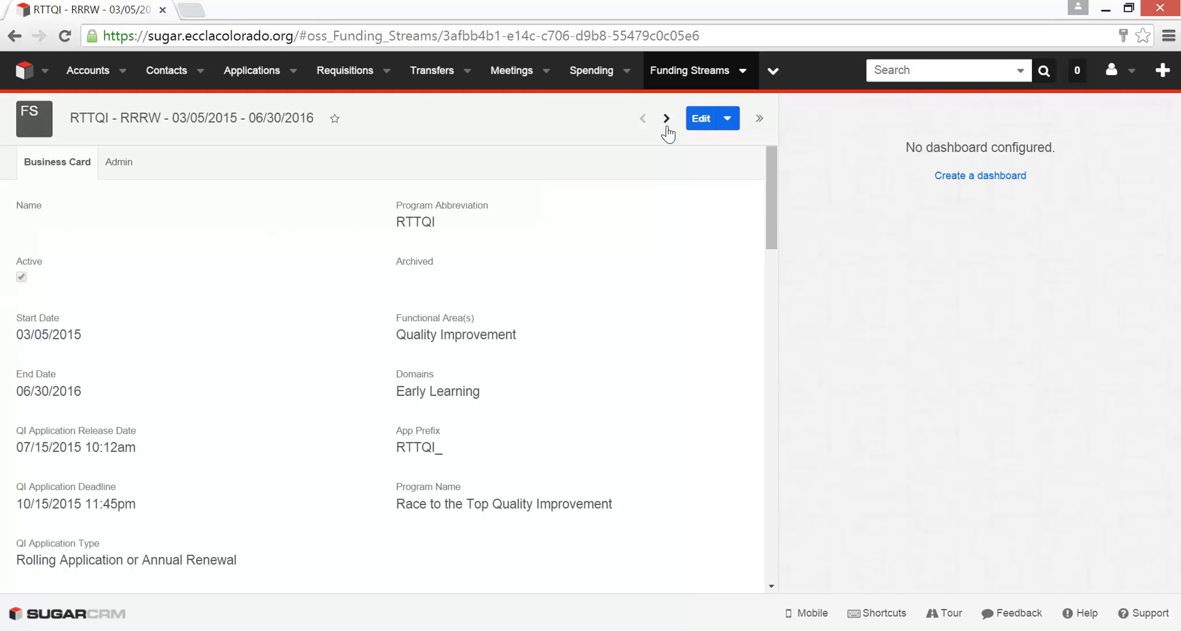
- Open the RTTQI - RRRW funding stream for editing, review its dates, application type and description fields, and save the record
{"action": "left_click", "coordinate": [701, 119]}
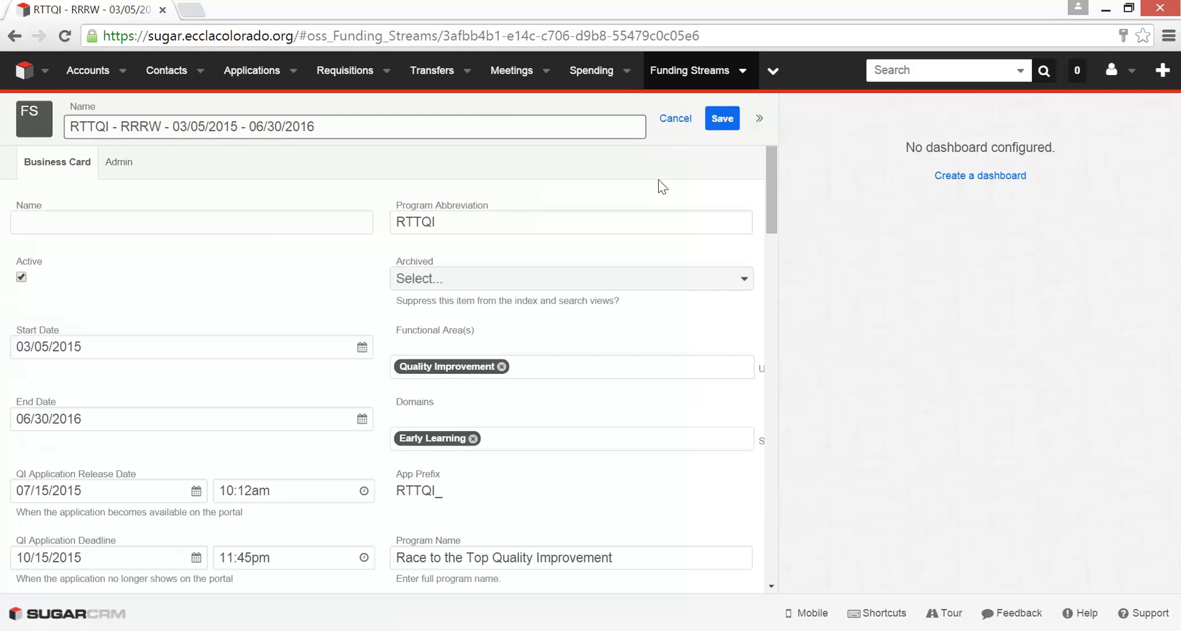
{"action": "scroll", "coordinate": [752, 216], "scroll_direction": "down", "scroll_amount": 7}
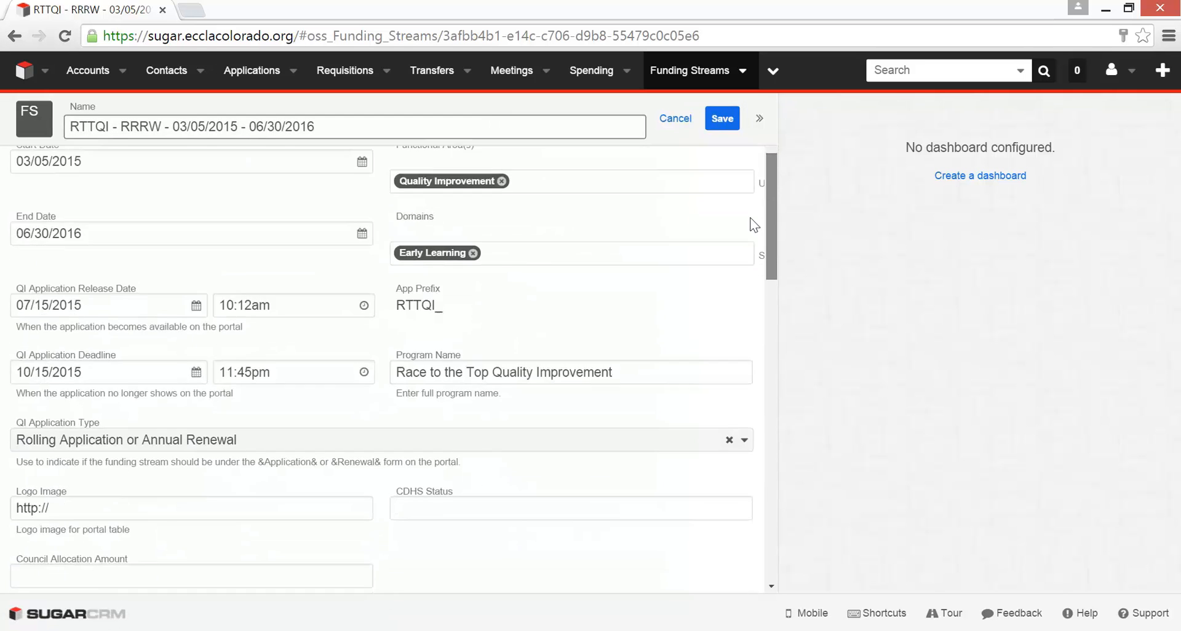
{"action": "scroll", "coordinate": [753, 274], "scroll_direction": "down", "scroll_amount": 5}
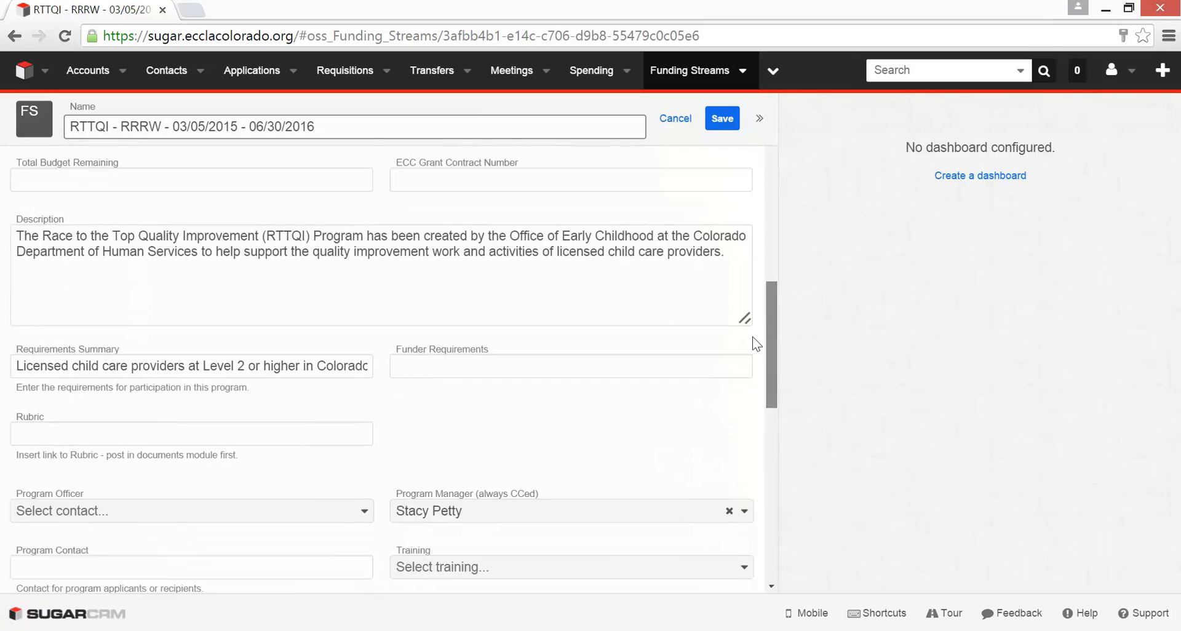
{"action": "scroll", "coordinate": [754, 332], "scroll_direction": "up", "scroll_amount": 2}
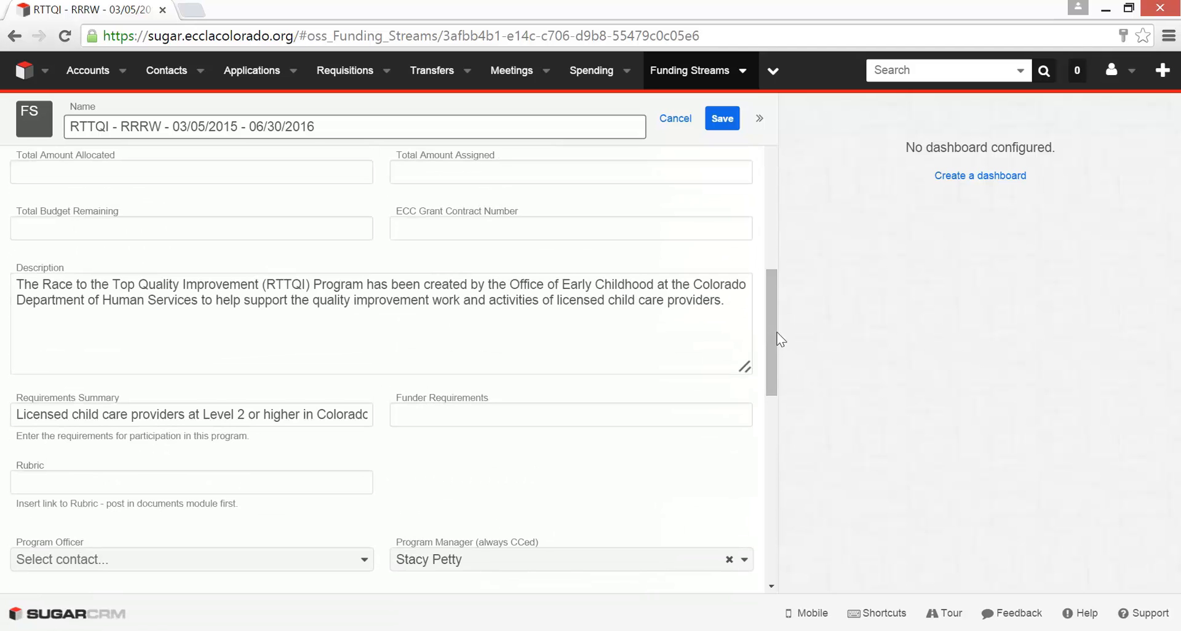
{"action": "scroll", "coordinate": [781, 284], "scroll_direction": "up", "scroll_amount": 1}
{"action": "scroll", "coordinate": [787, 246], "scroll_direction": "up", "scroll_amount": 8}
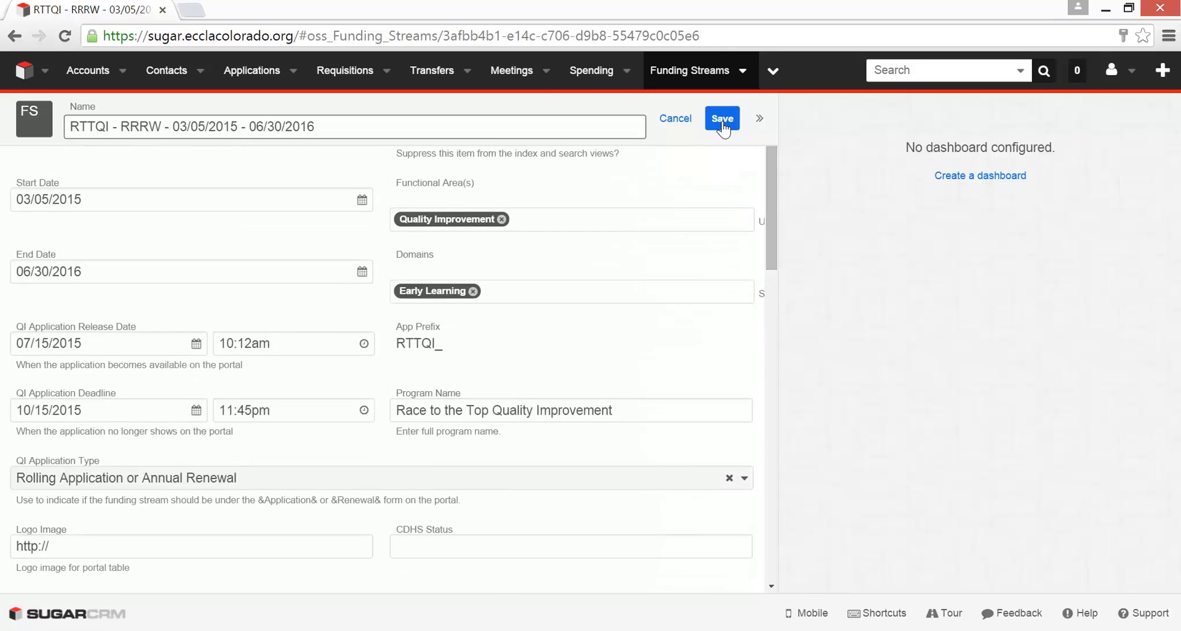
{"action": "left_click", "coordinate": [722, 118]}
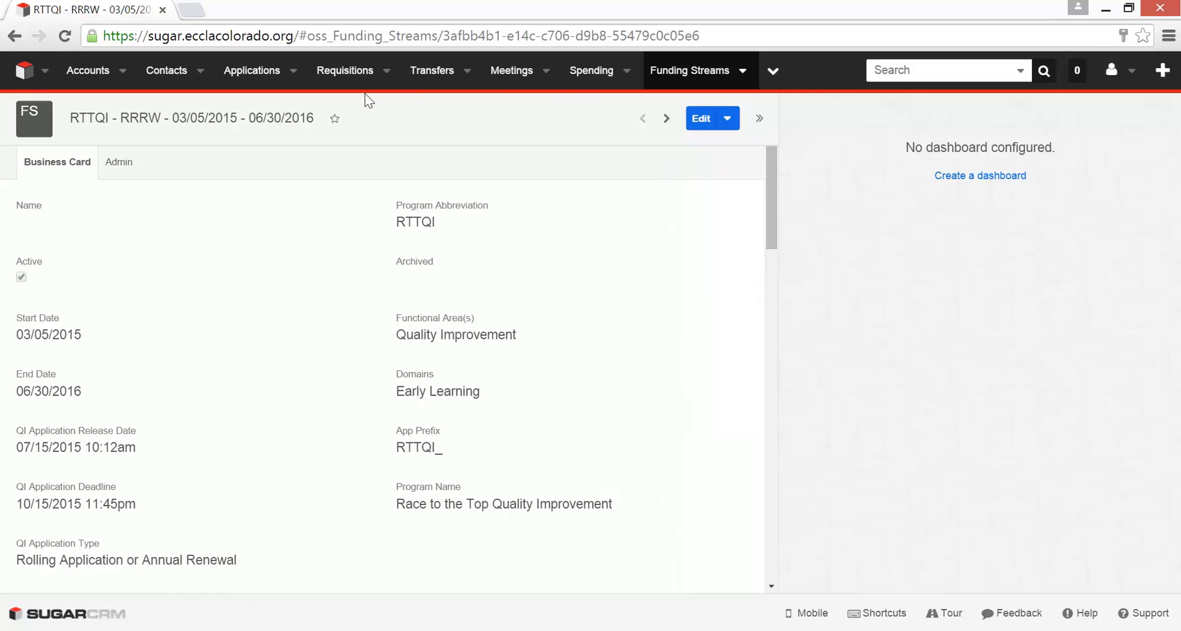
- Search the Applications module for "bill" and open the BILL RTTQI 2015 Renewal application for editing
{"action": "left_click", "coordinate": [249, 72]}
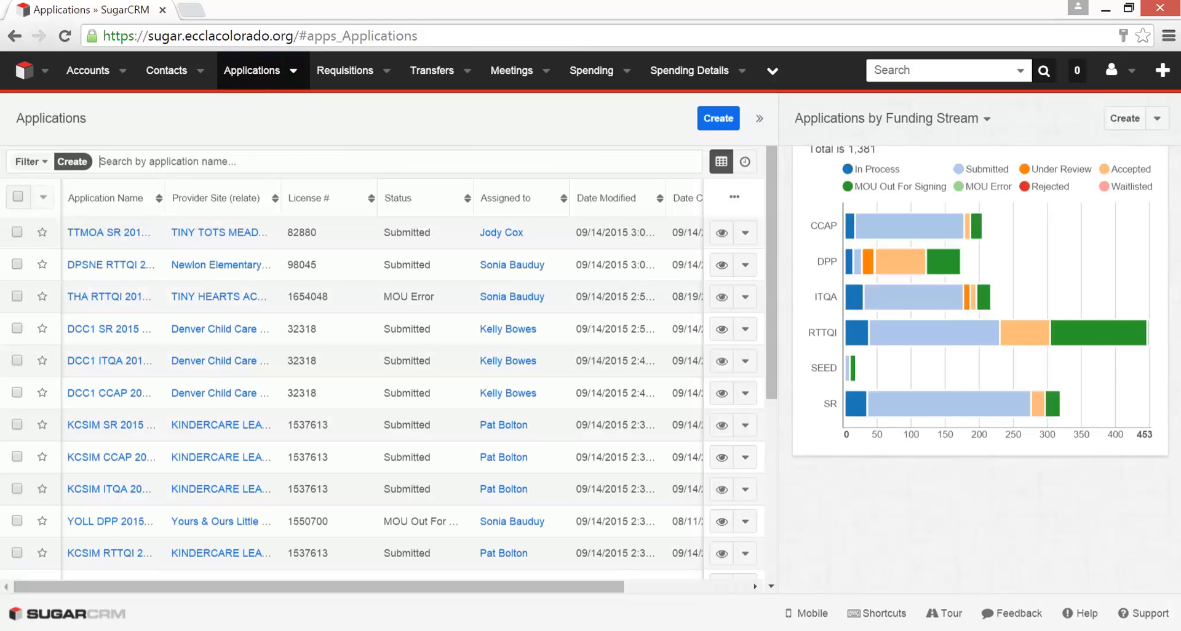
{"action": "type", "text": "bill"}
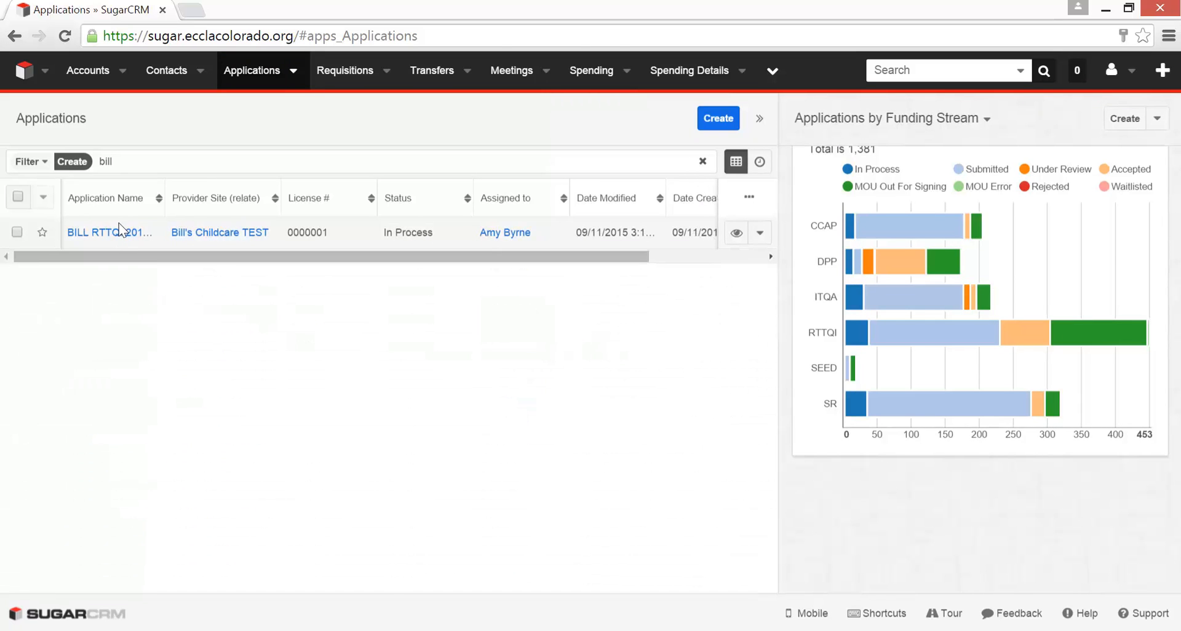
{"action": "left_click", "coordinate": [114, 235]}
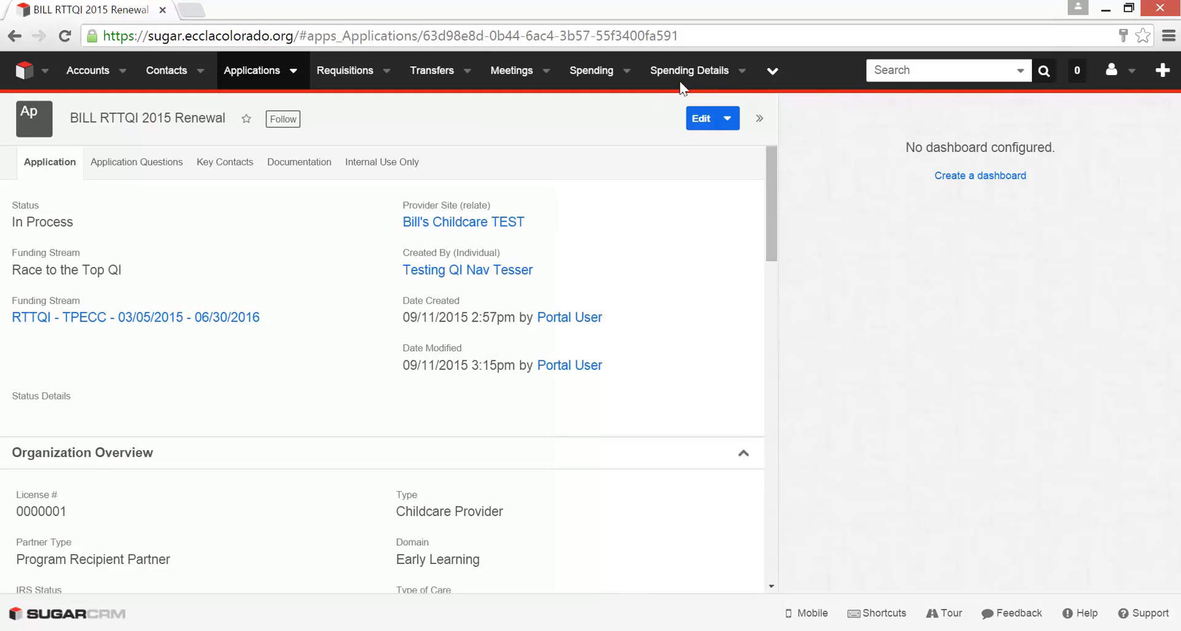
{"action": "left_click", "coordinate": [700, 118]}
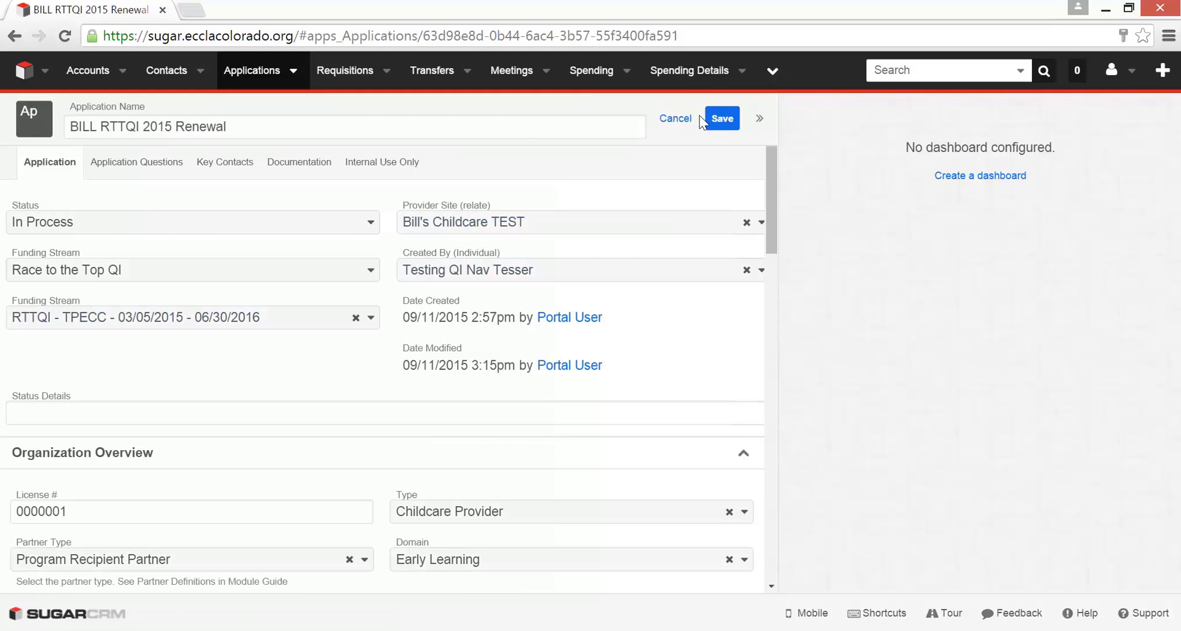
- Examine all the status options available for the application, from In Process through Logic Hook Error, without choosing one
{"action": "left_click", "coordinate": [372, 225]}
{"action": "left_click", "coordinate": [372, 224]}
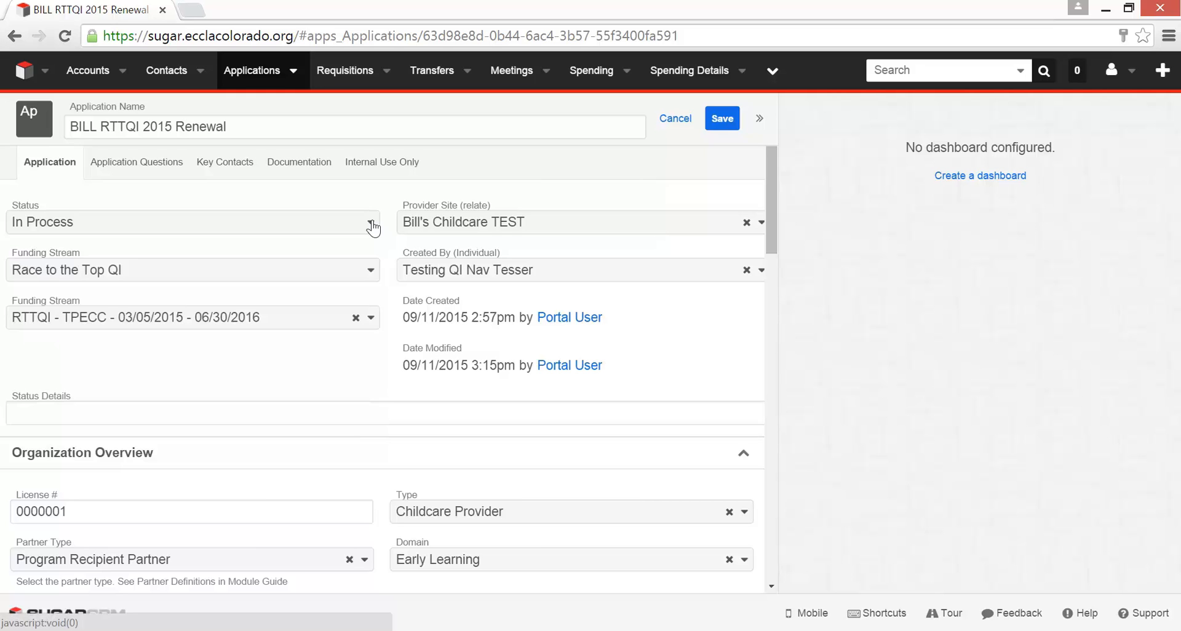
{"action": "left_click", "coordinate": [372, 223]}
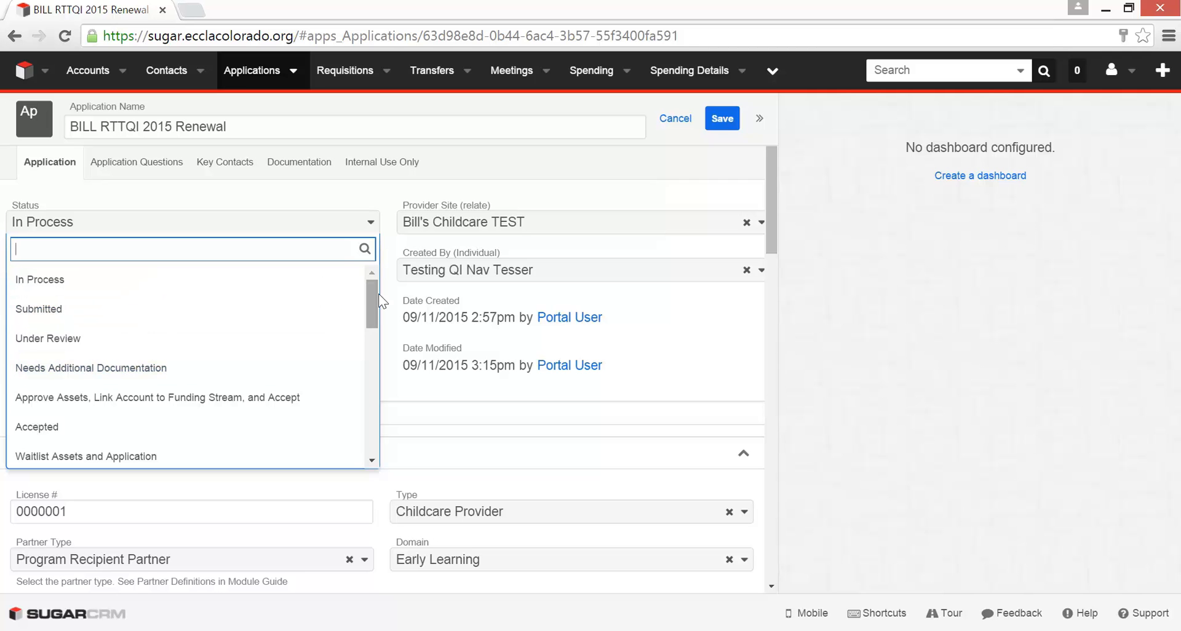
{"action": "left_click_drag", "start_coordinate": [372, 297], "coordinate": [367, 364]}
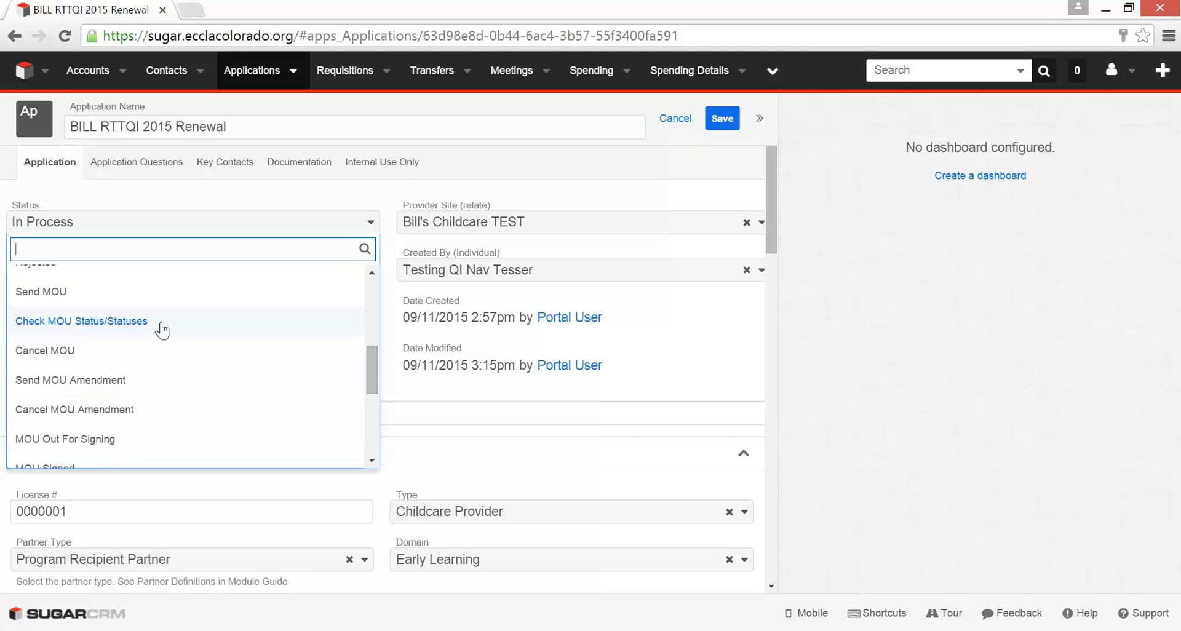
{"action": "left_click_drag", "start_coordinate": [372, 369], "coordinate": [377, 326]}
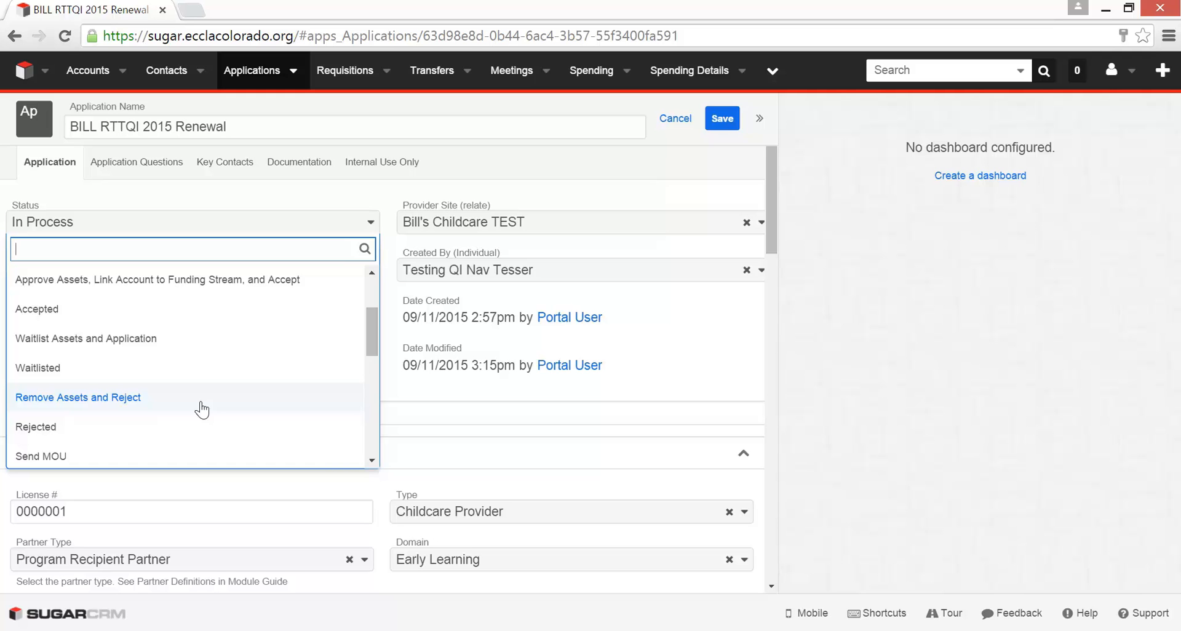
{"action": "left_click_drag", "start_coordinate": [375, 322], "coordinate": [371, 448]}
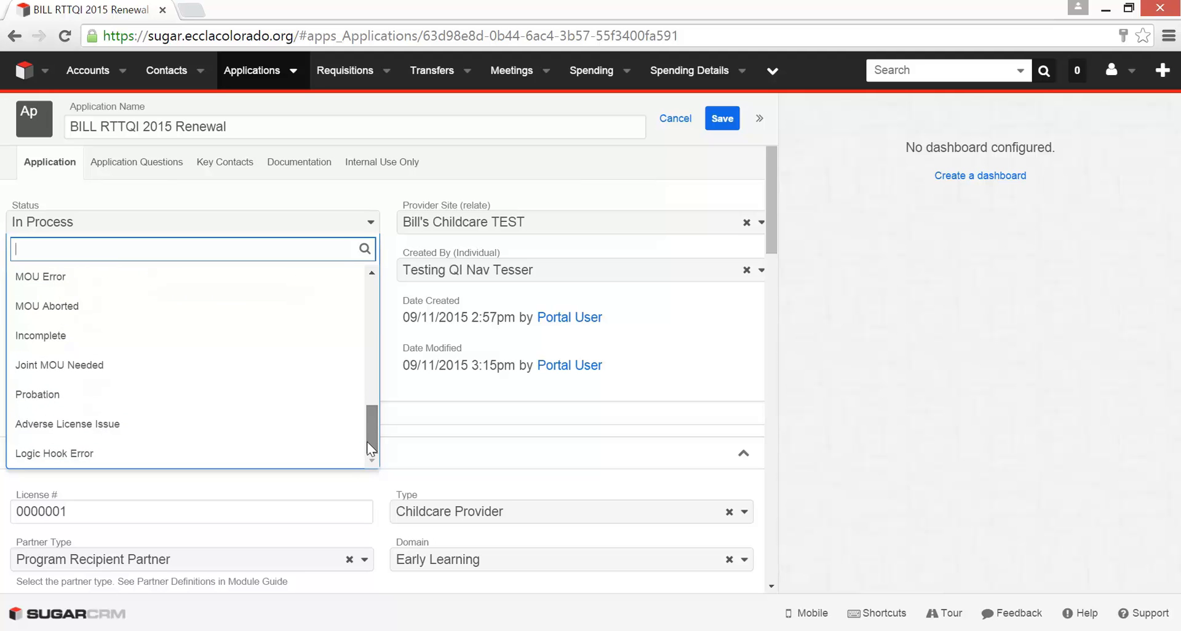
{"action": "left_click_drag", "start_coordinate": [369, 437], "coordinate": [392, 297]}
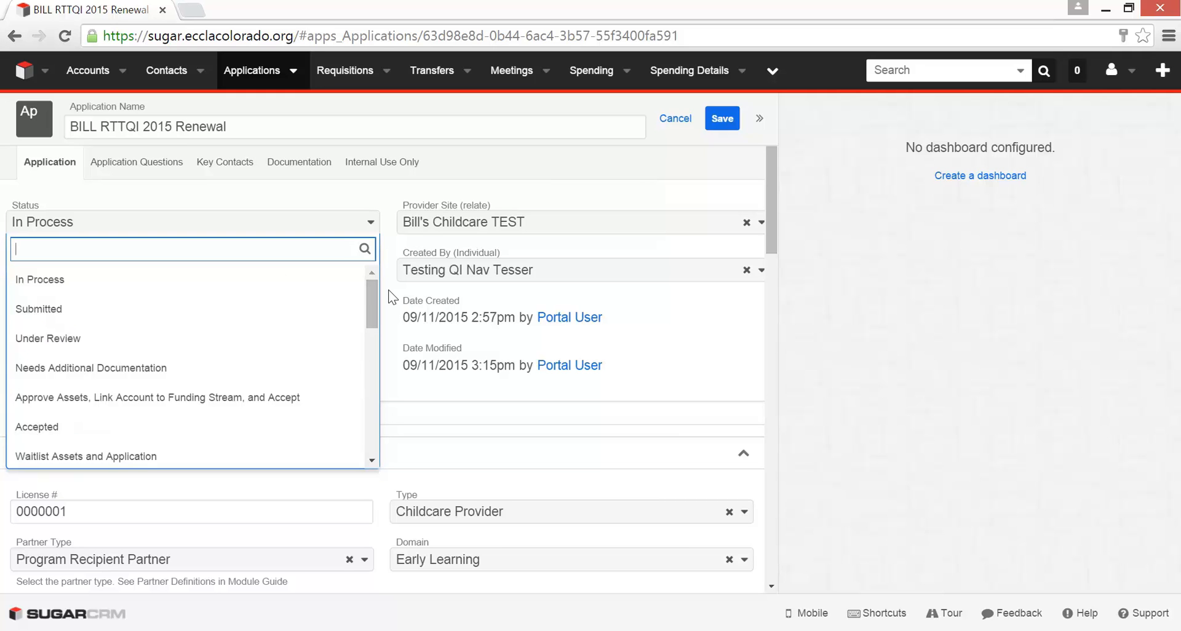
{"action": "left_click", "coordinate": [643, 154]}
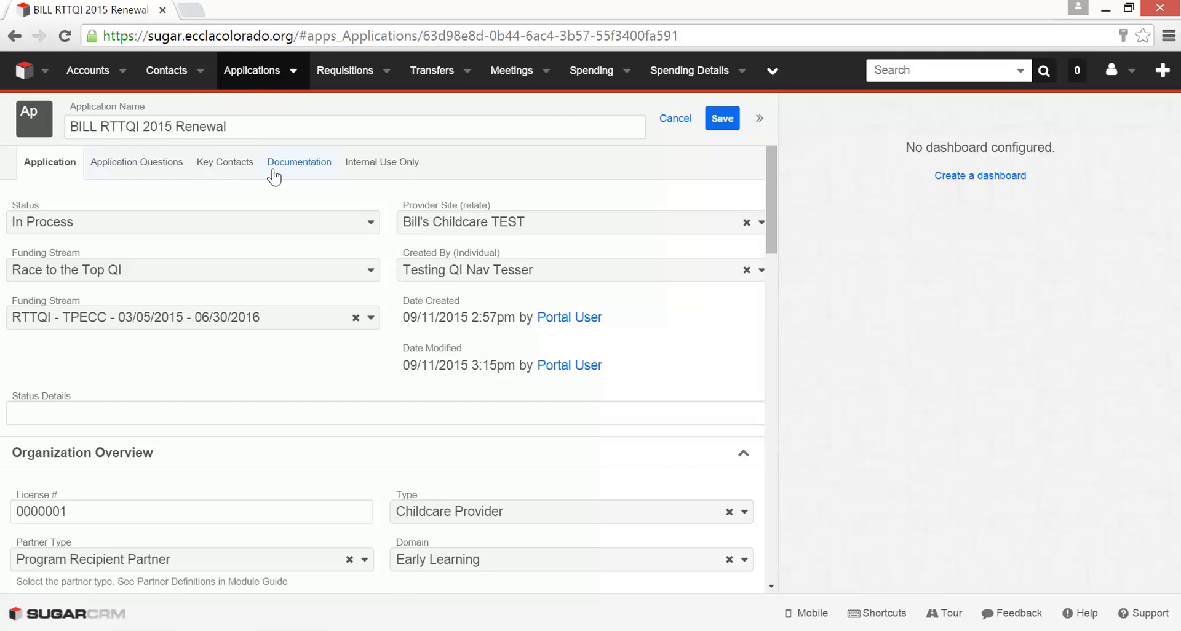
- Copy the full application name, BILL RTTQI 2015 Renewal, to the clipboard
{"action": "left_click", "coordinate": [227, 126]}
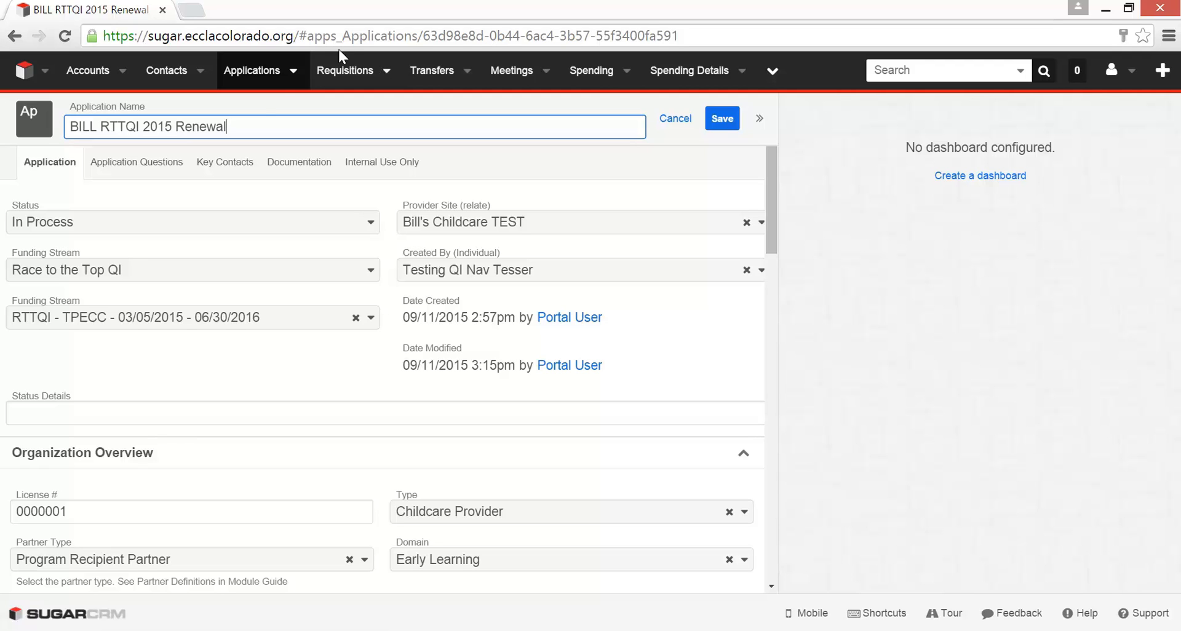
{"action": "left_click_drag", "start_coordinate": [227, 126], "coordinate": [60, 129]}
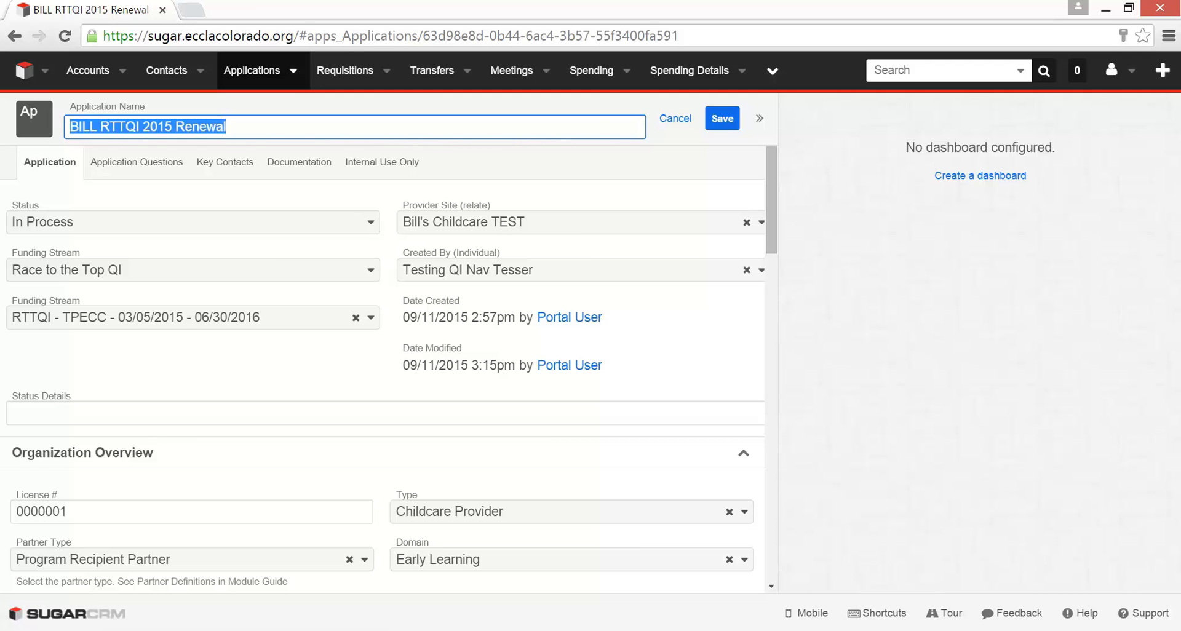
{"action": "right_click", "coordinate": [126, 126]}
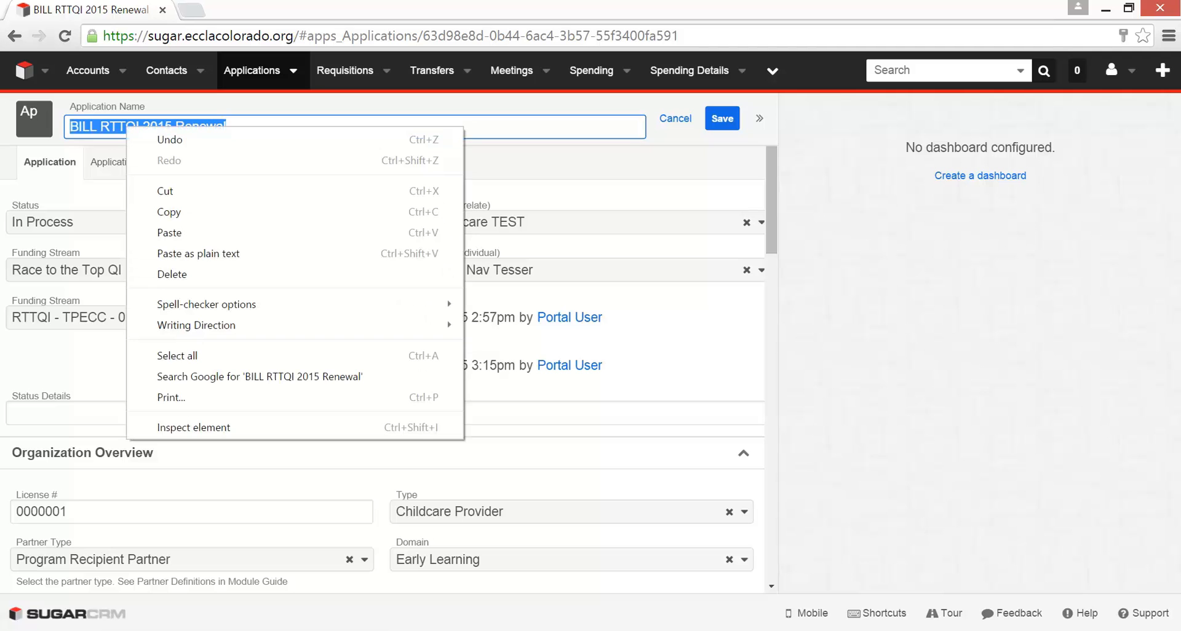
{"action": "left_click", "coordinate": [180, 212]}
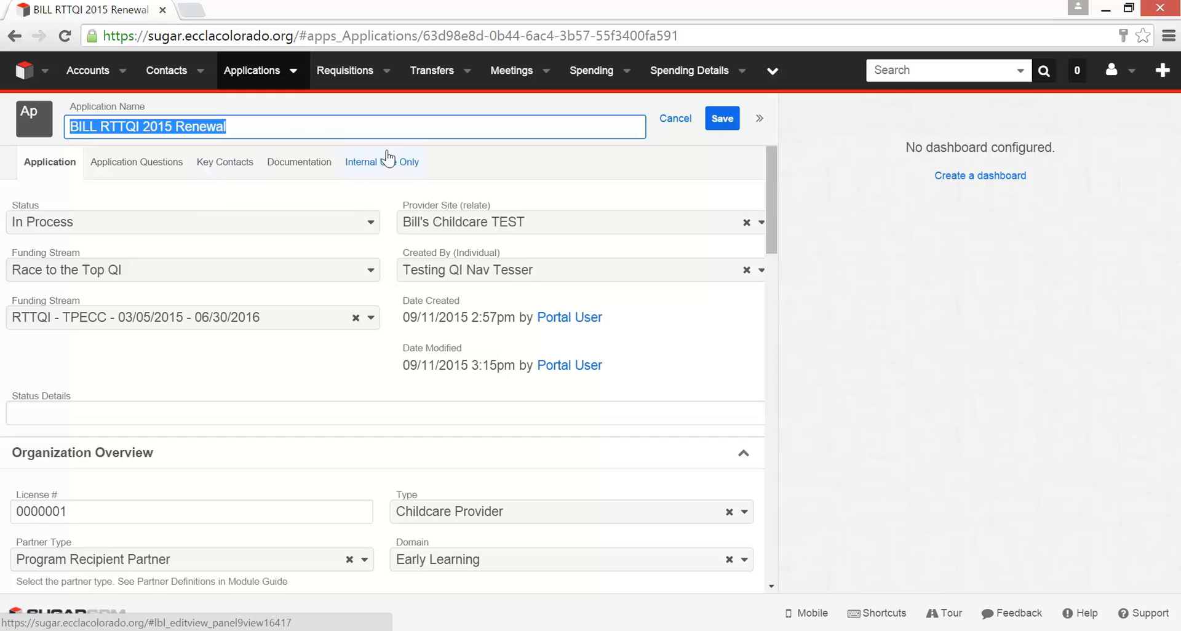
- Open the Documents module in a separate browser tab and start creating a new document there
{"action": "left_click", "coordinate": [773, 74]}
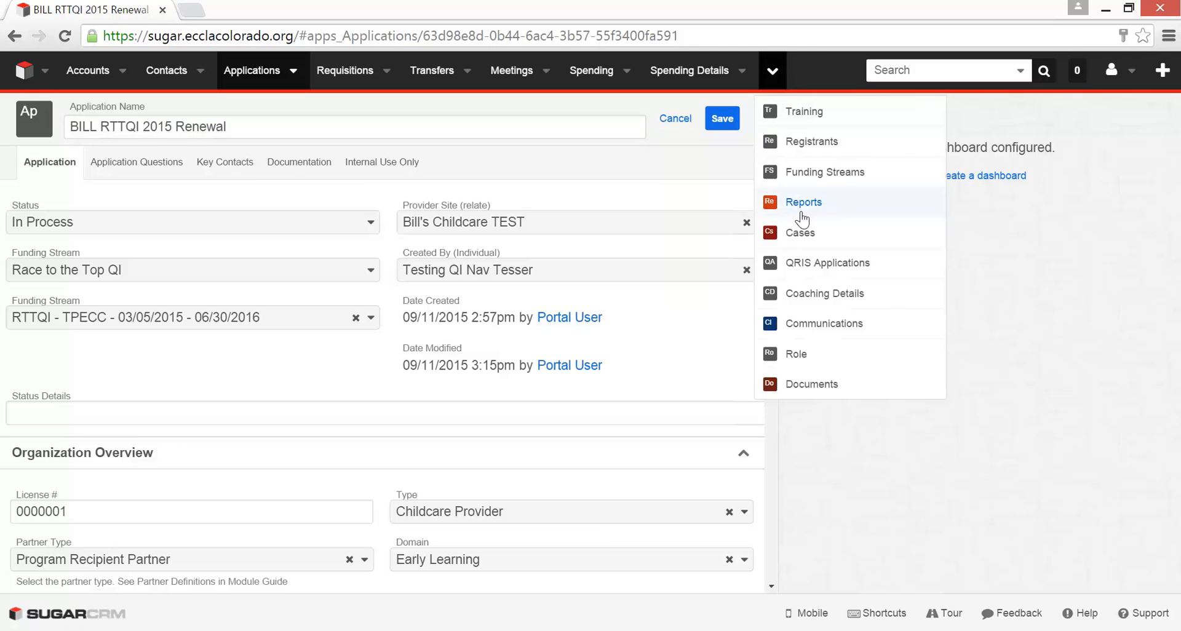
{"action": "right_click", "coordinate": [828, 388]}
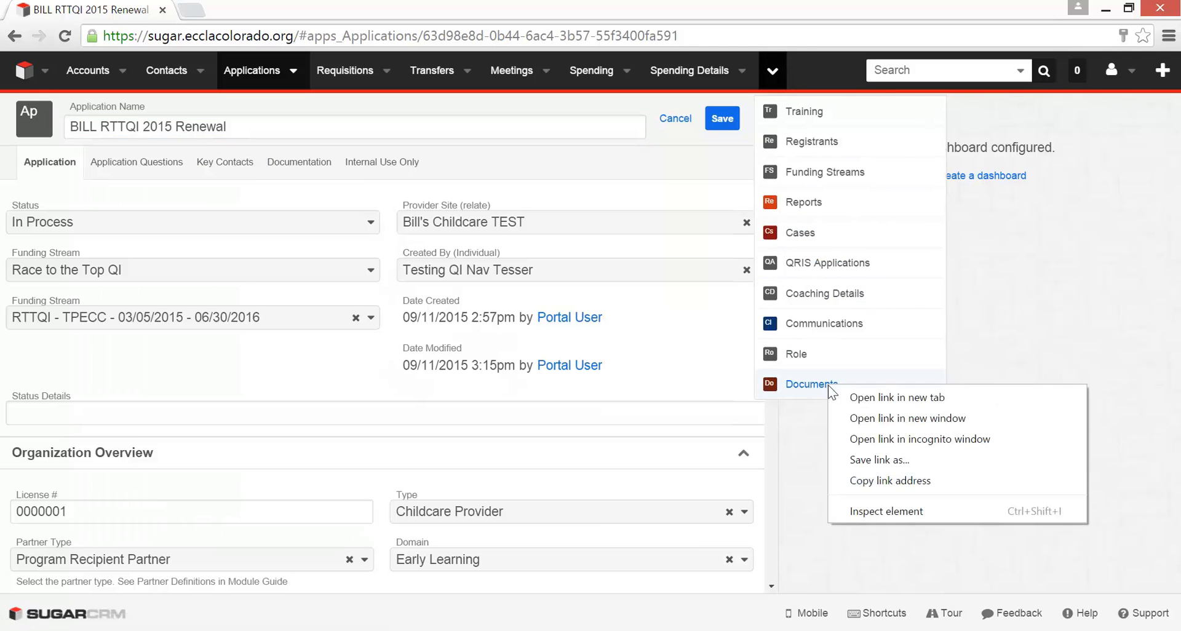
{"action": "left_click", "coordinate": [853, 395]}
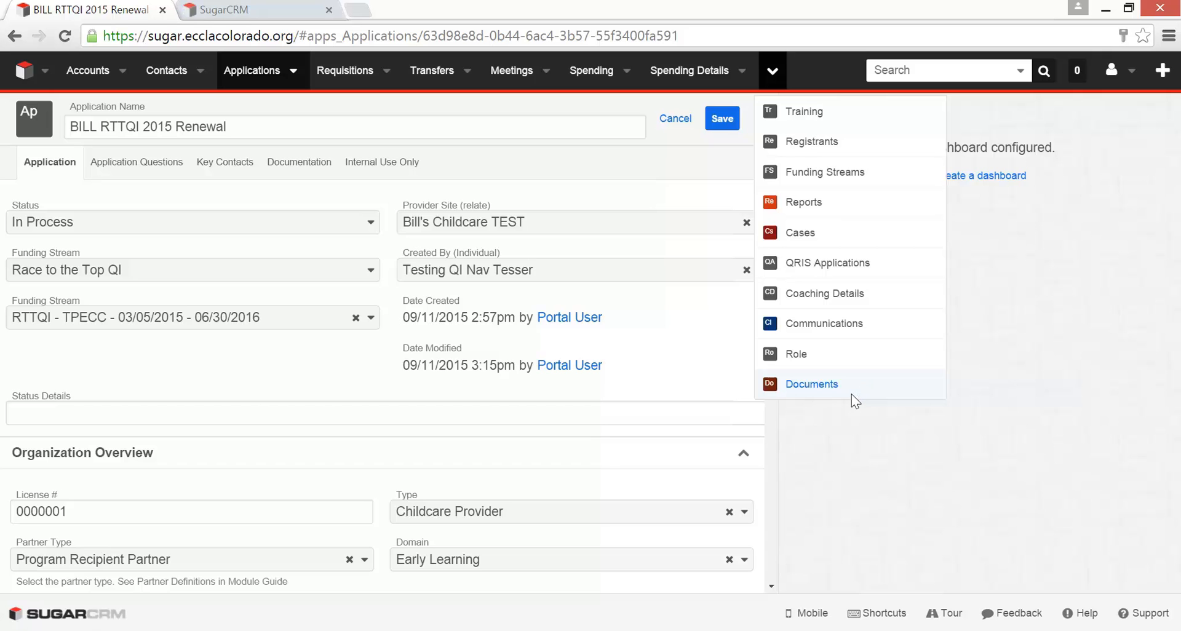
{"action": "left_click", "coordinate": [283, 7]}
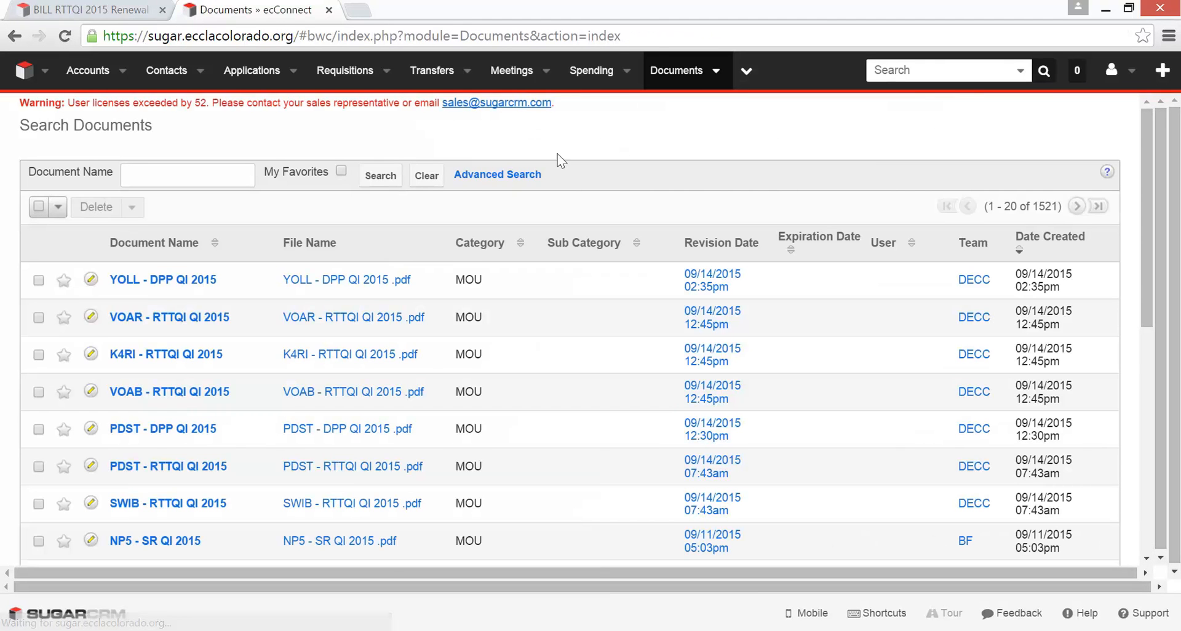
{"action": "left_click", "coordinate": [717, 72]}
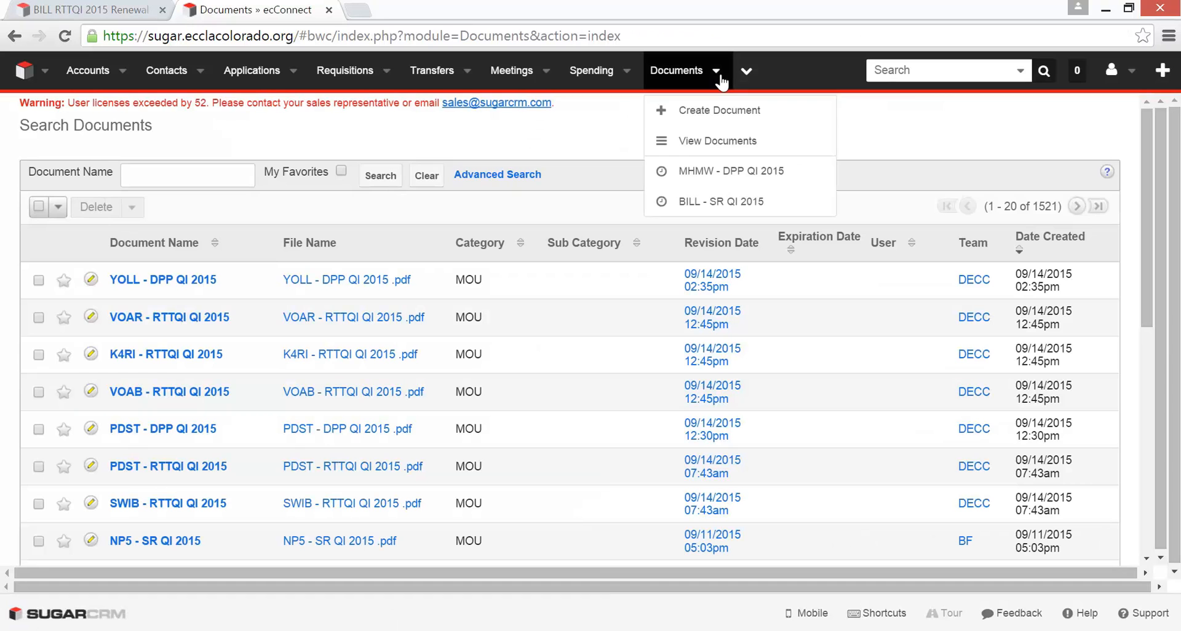
{"action": "left_click", "coordinate": [719, 112]}
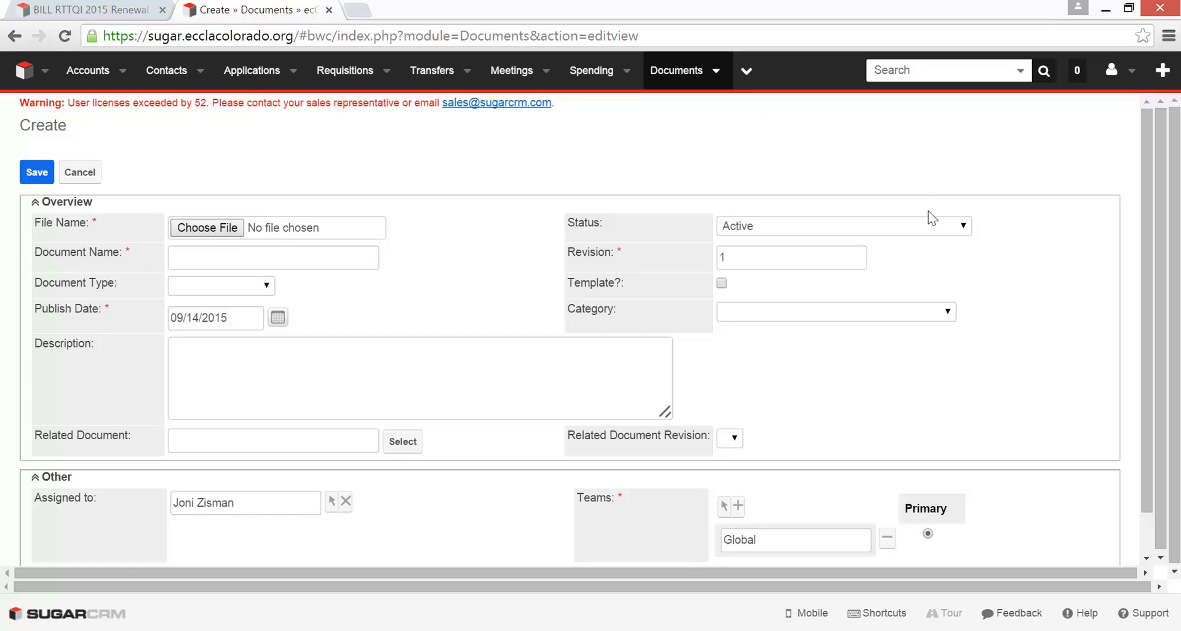
- Set the new document's status to Signed and name it "BILL RTTQI 2015 Renewal - MOU"
{"action": "left_click", "coordinate": [957, 227]}
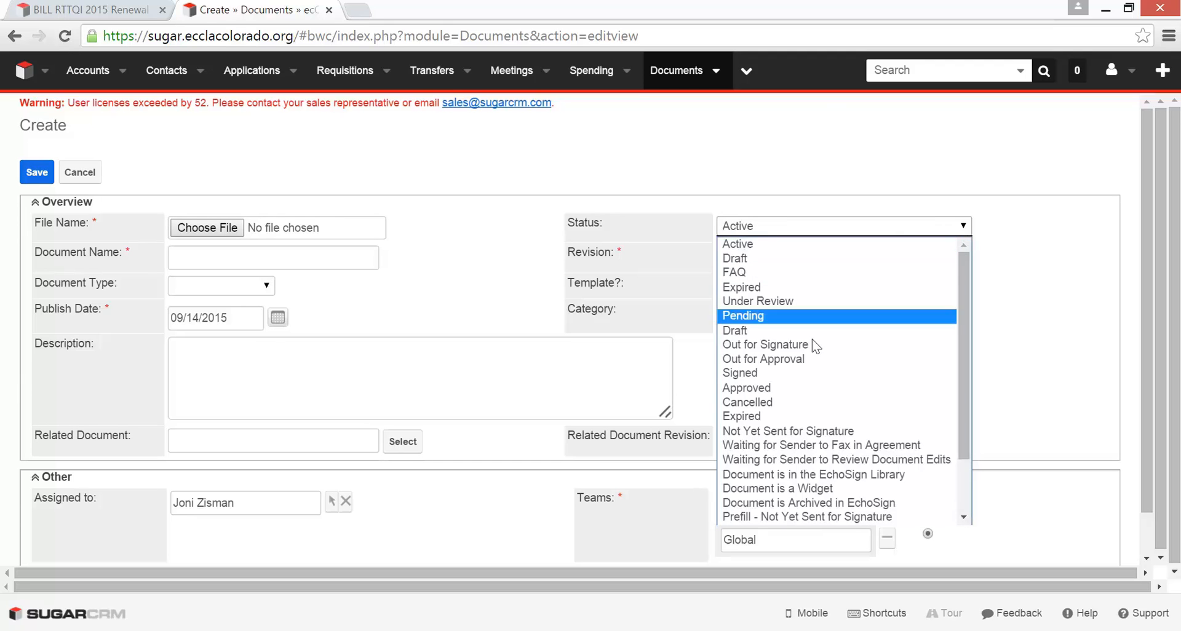
{"action": "left_click", "coordinate": [784, 374]}
{"action": "left_click", "coordinate": [274, 258]}
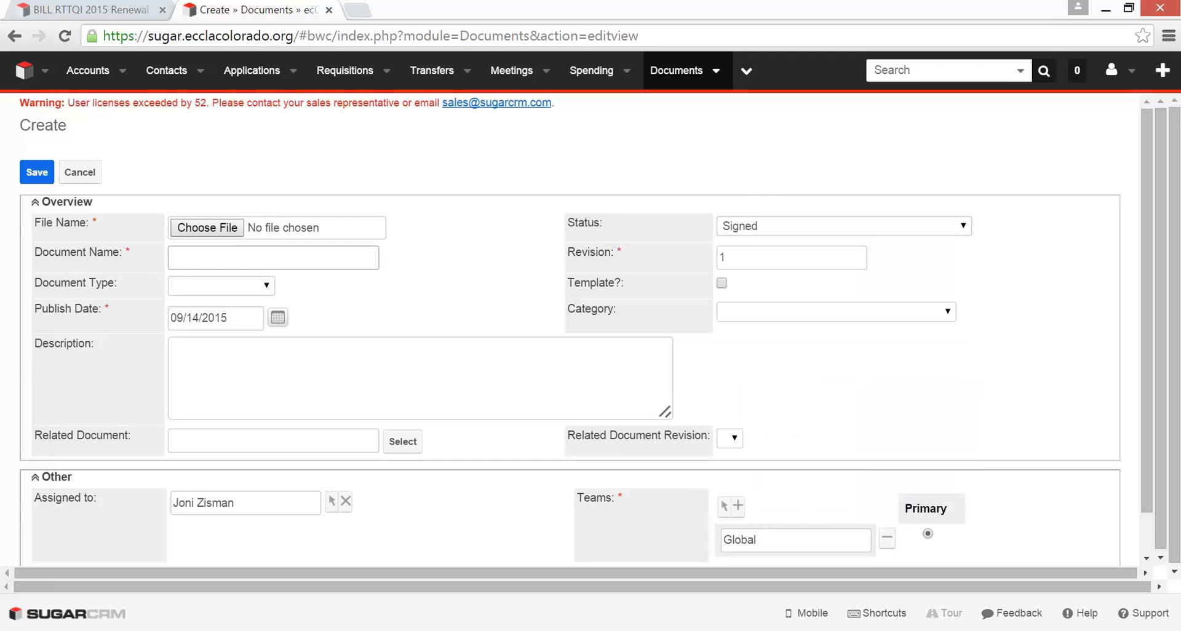
{"action": "right_click", "coordinate": [301, 259]}
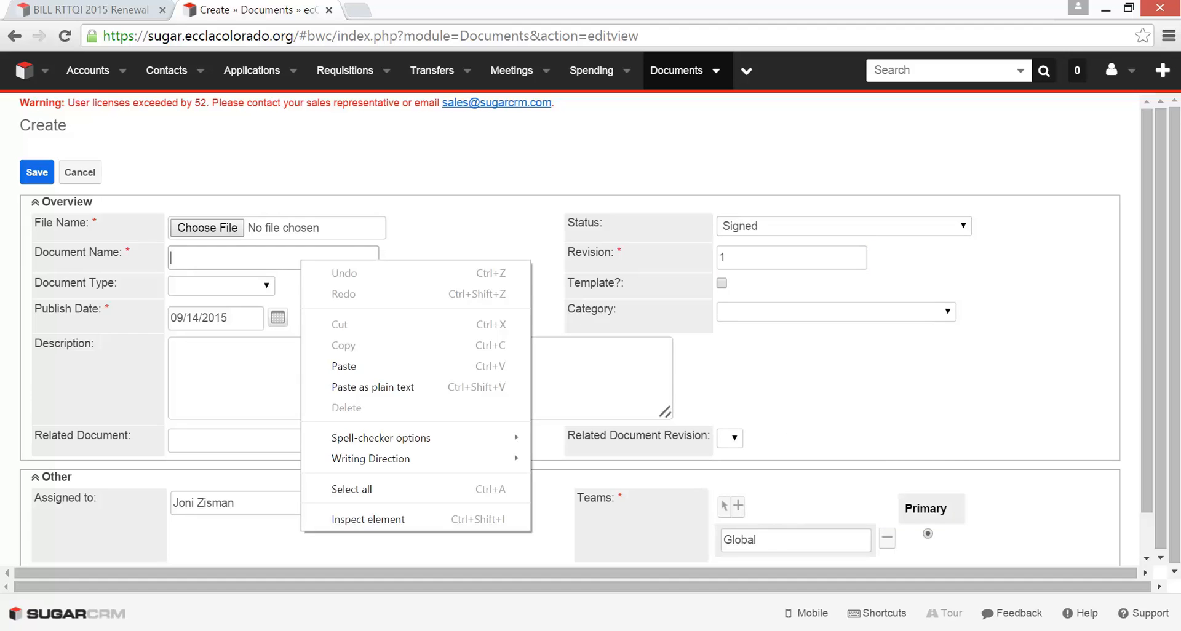
{"action": "left_click", "coordinate": [356, 368]}
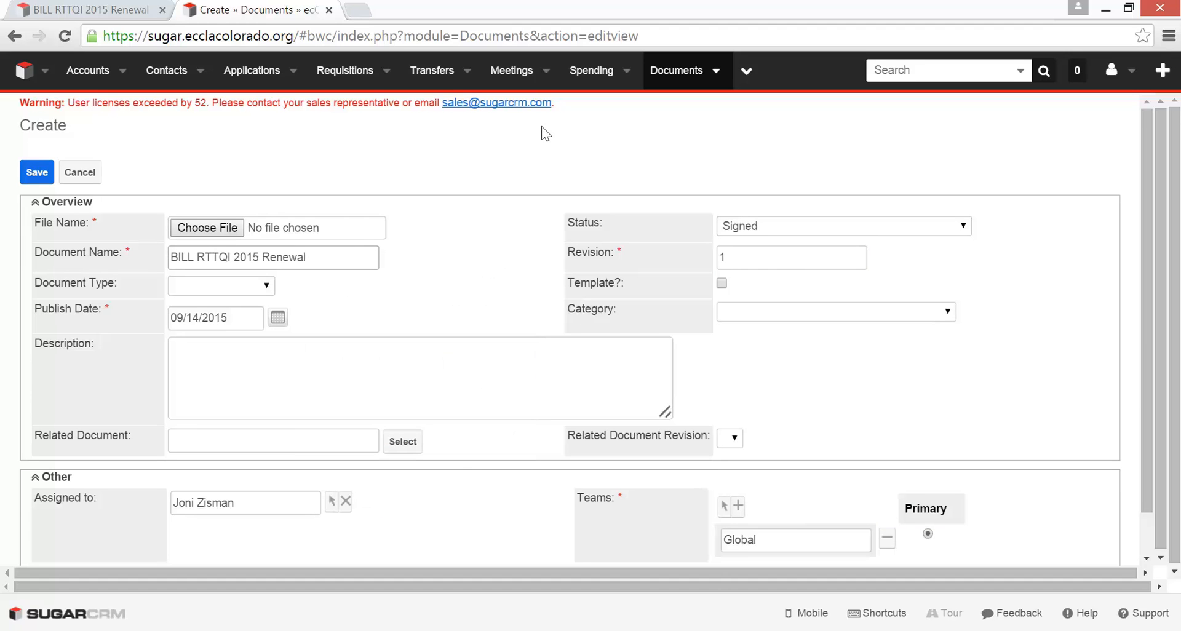
{"action": "type", "text": "- MOU"}
- Set the document's category to MOU and check the document type choices without selecting one
{"action": "left_click", "coordinate": [951, 314]}
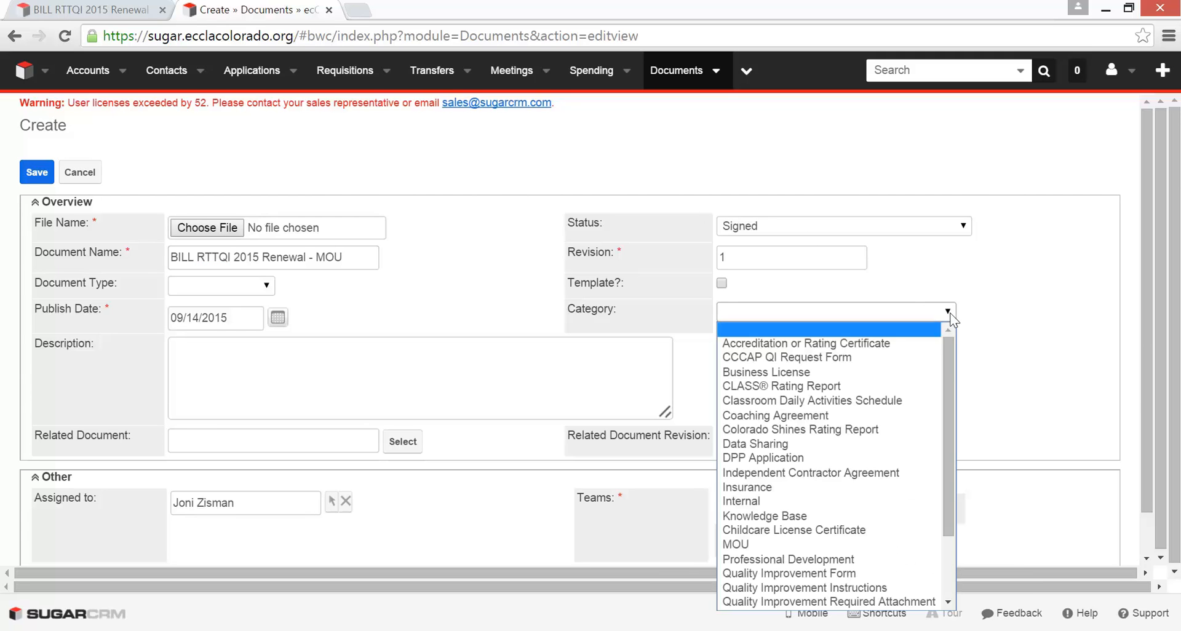
{"action": "left_click", "coordinate": [787, 545]}
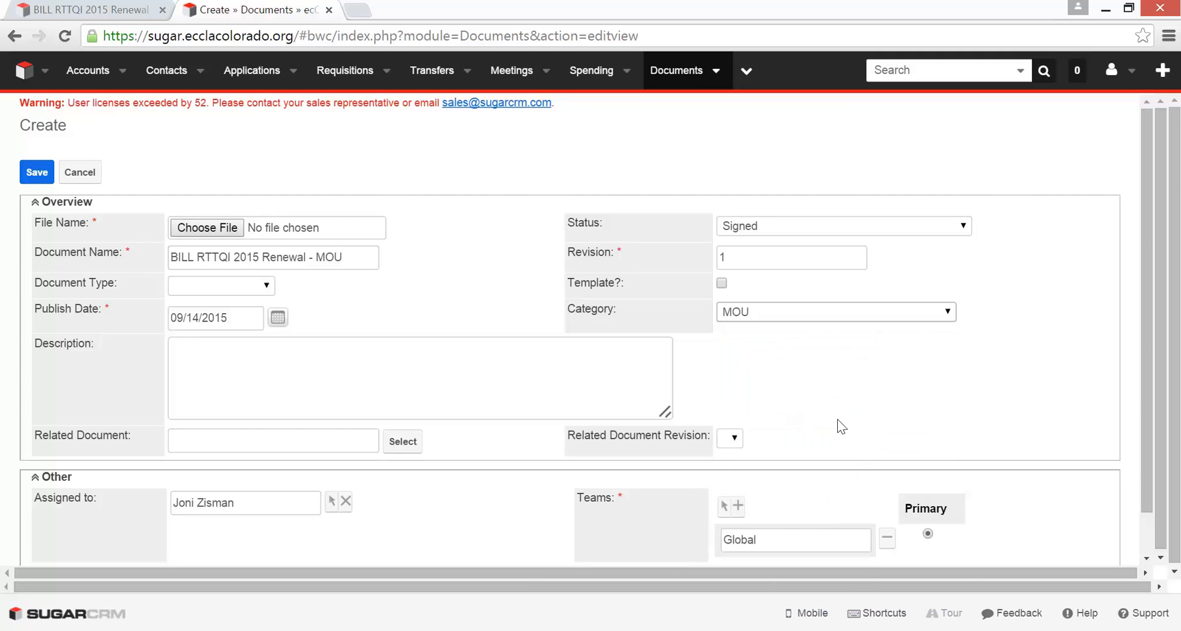
{"action": "left_click", "coordinate": [268, 285]}
{"action": "left_click", "coordinate": [269, 283]}
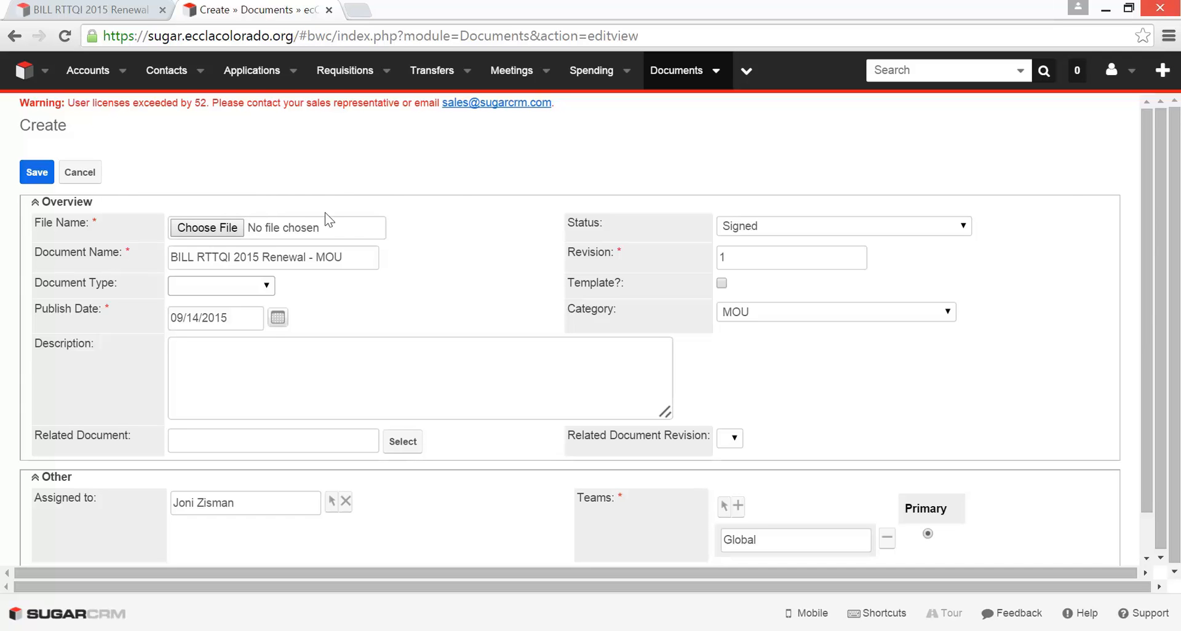
- Try to save the document, browse for a file to attach without choosing one, and discard the new document record
{"action": "left_click", "coordinate": [34, 177]}
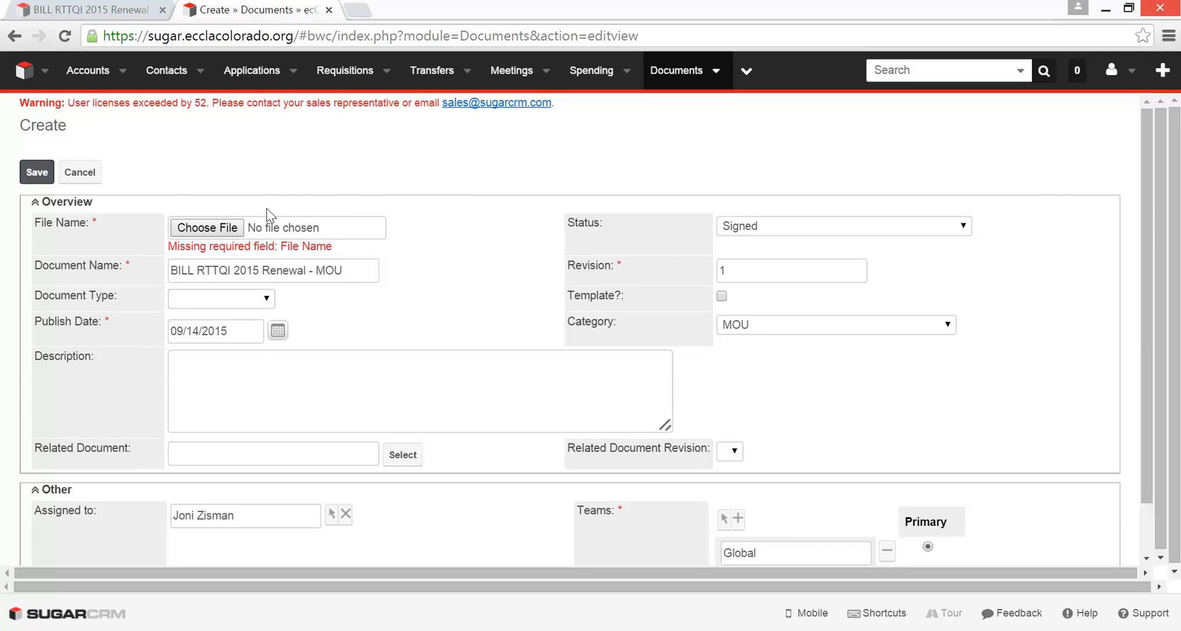
{"action": "left_click", "coordinate": [292, 220]}
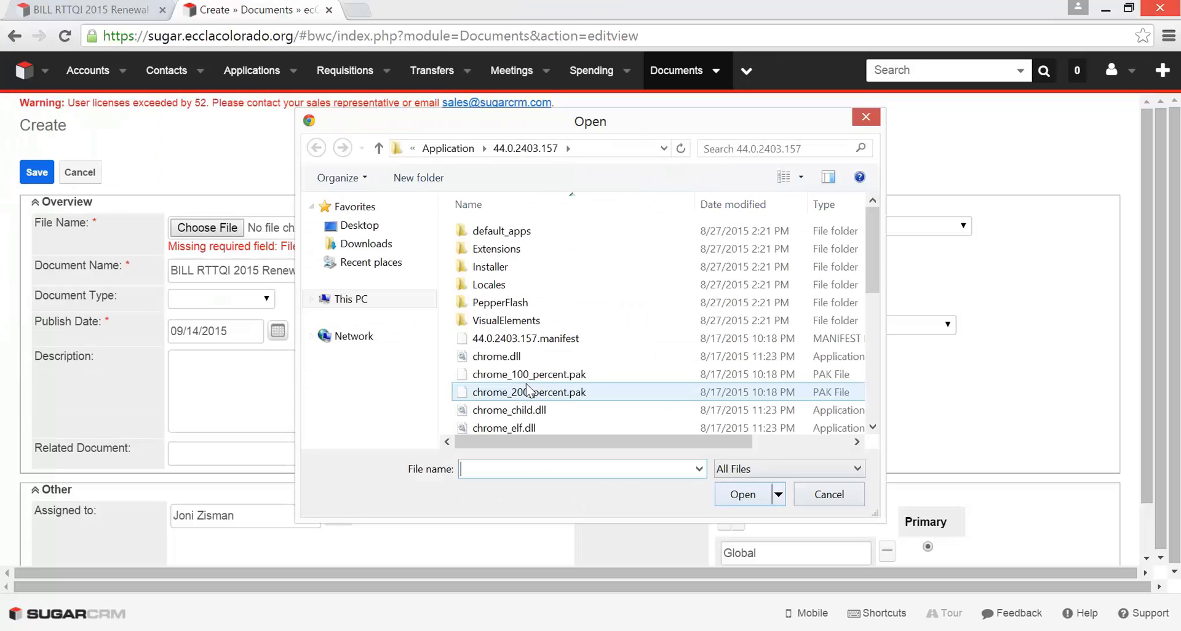
{"action": "left_click", "coordinate": [542, 392]}
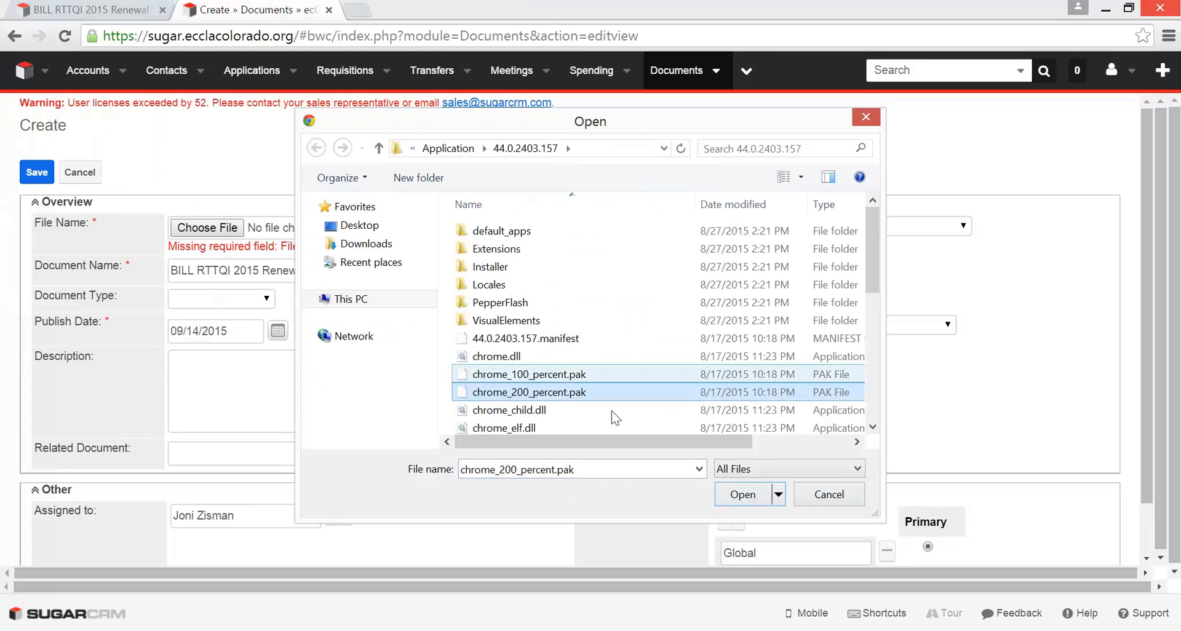
{"action": "left_click", "coordinate": [827, 495]}
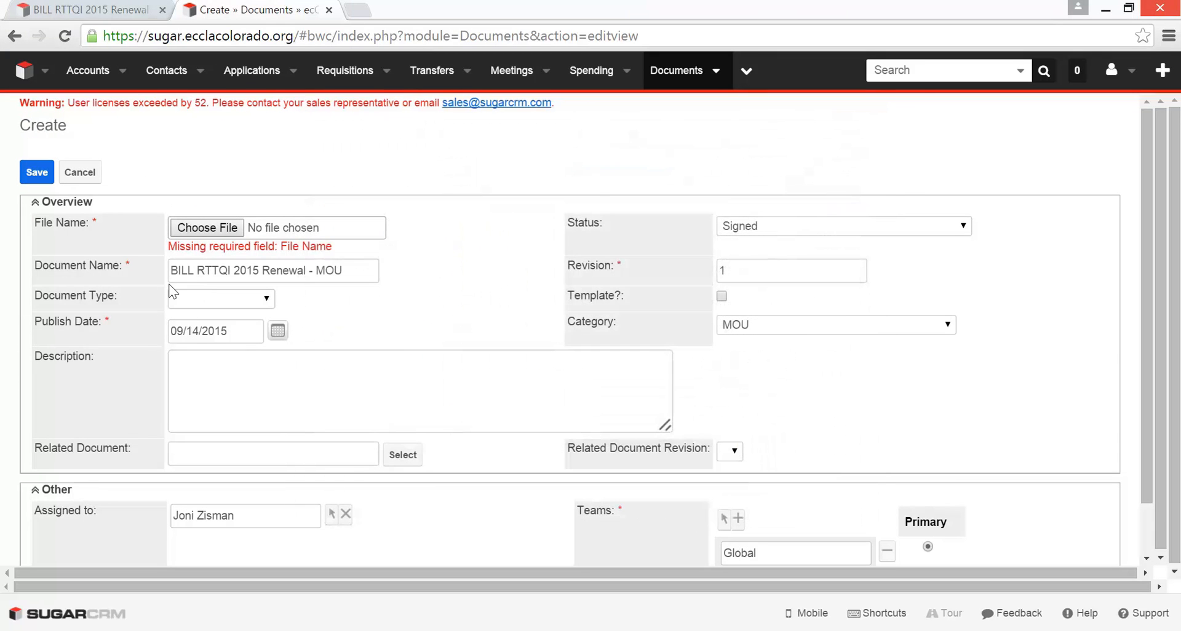
{"action": "left_click", "coordinate": [78, 174]}
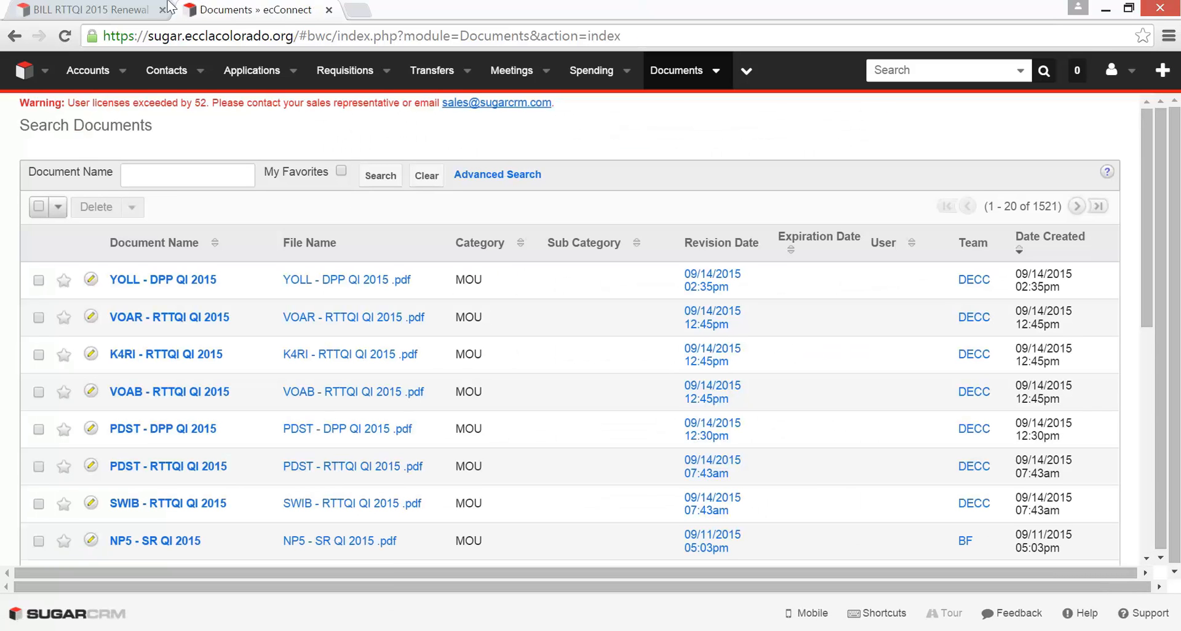
- Return to the BILL RTTQI 2015 Renewal application and search its MOU documentation field for "BILL RTTQI 2015 Renewal"
{"action": "left_click", "coordinate": [98, 12]}
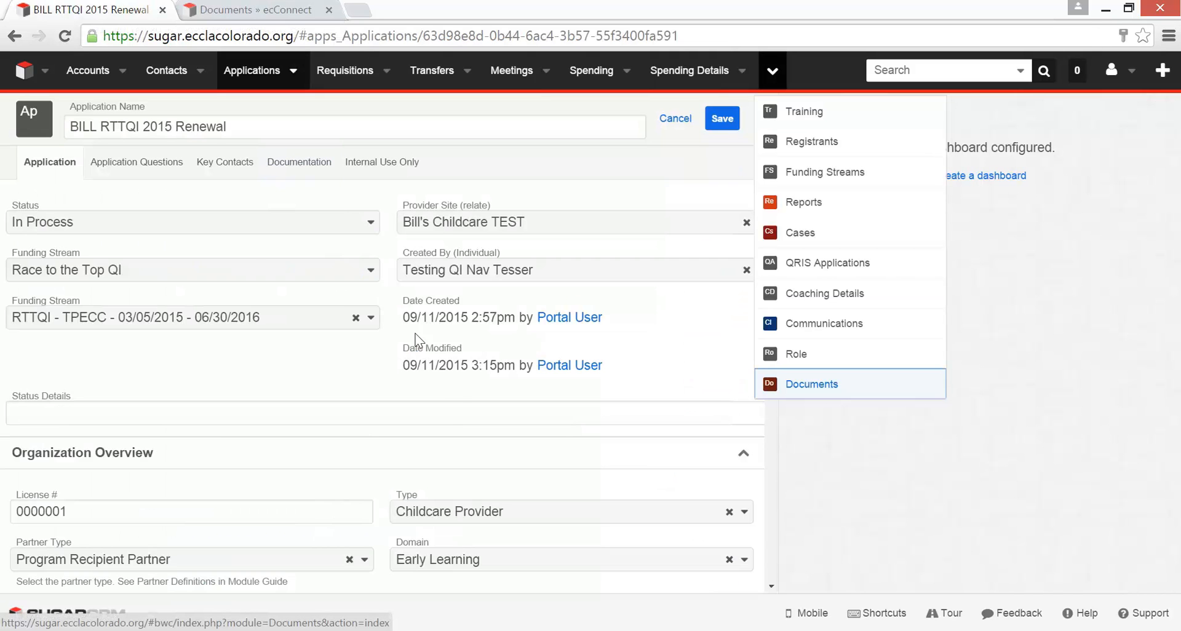
{"action": "scroll", "coordinate": [435, 337], "scroll_direction": "down", "scroll_amount": 9}
{"action": "scroll", "coordinate": [480, 406], "scroll_direction": "up", "scroll_amount": 9}
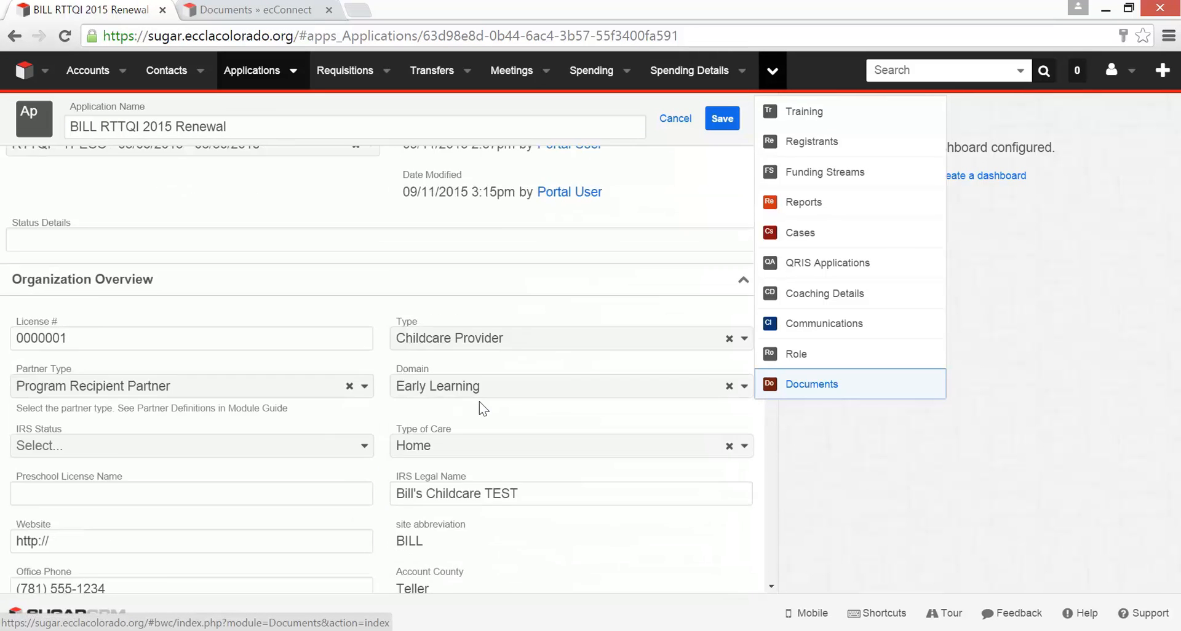
{"action": "left_click", "coordinate": [320, 172]}
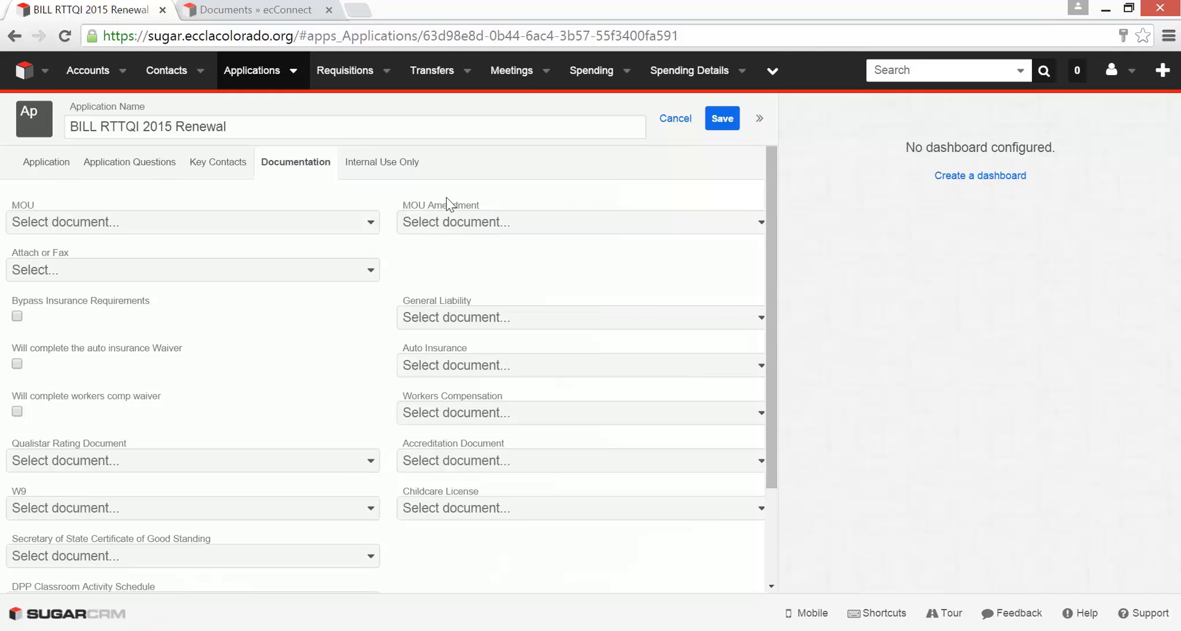
{"action": "left_click", "coordinate": [371, 223]}
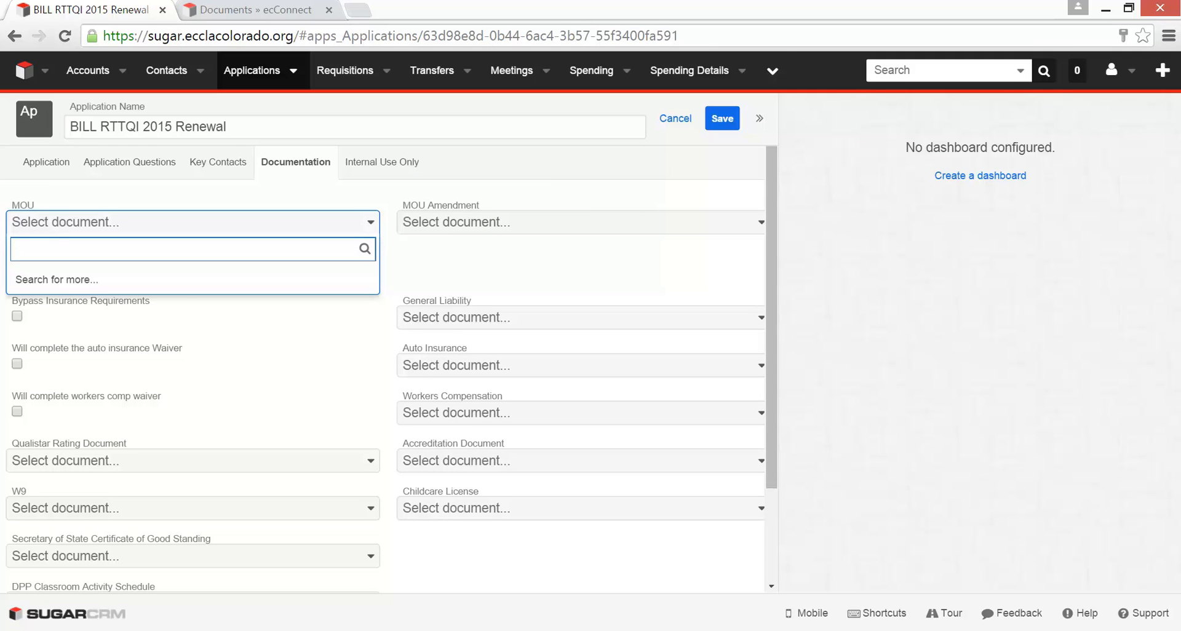
{"action": "type", "text": "BILL RTTQI 2015 Renewal"}
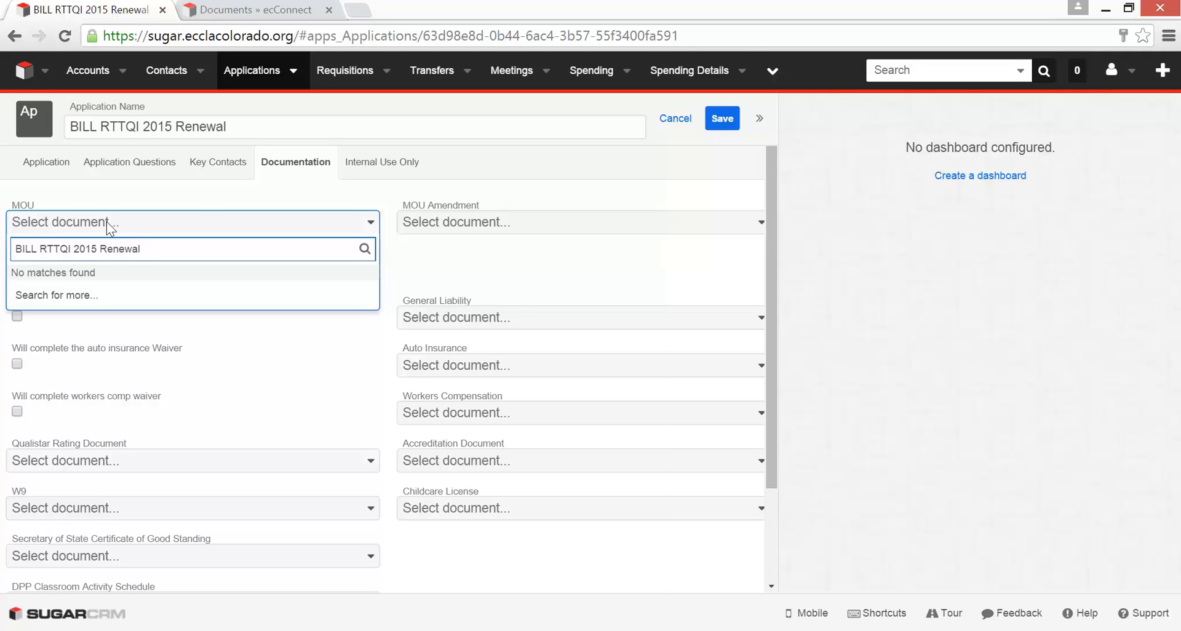
{"action": "left_click", "coordinate": [42, 161]}
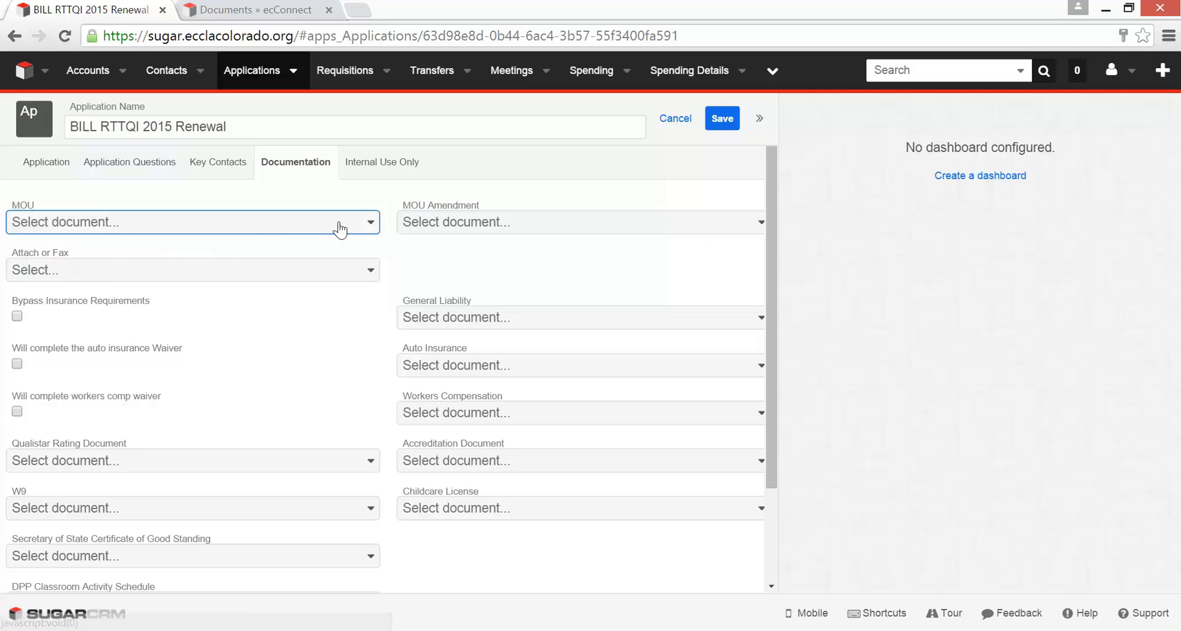
- Go back to the application's main details and view its status options without choosing one
{"action": "left_click", "coordinate": [53, 169]}
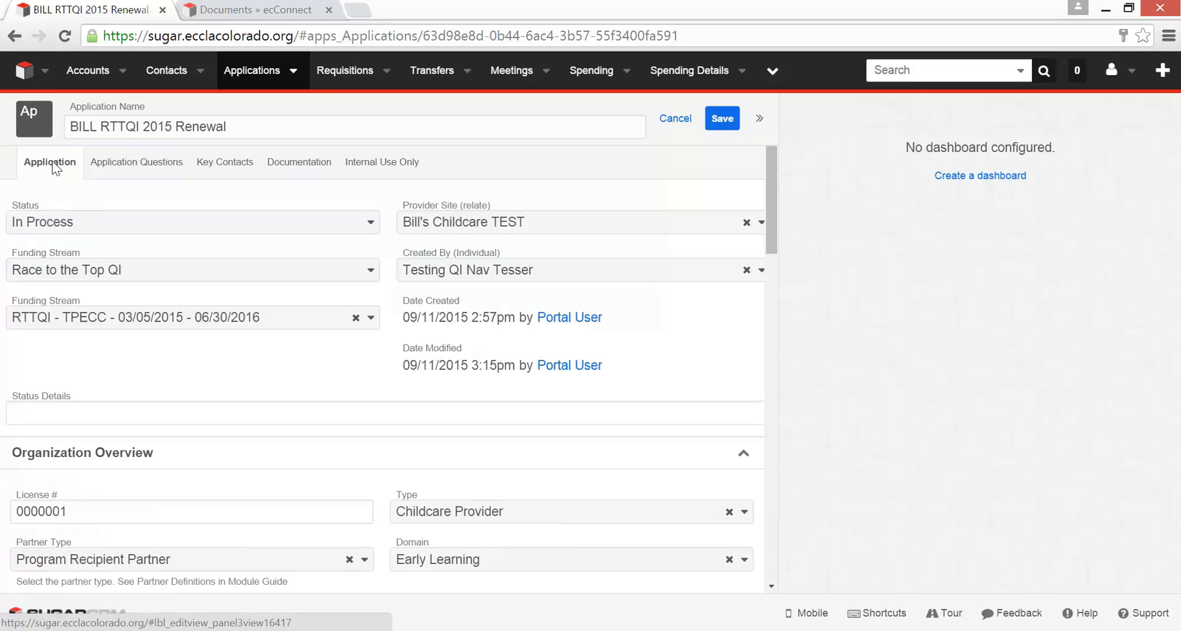
{"action": "left_click", "coordinate": [371, 224]}
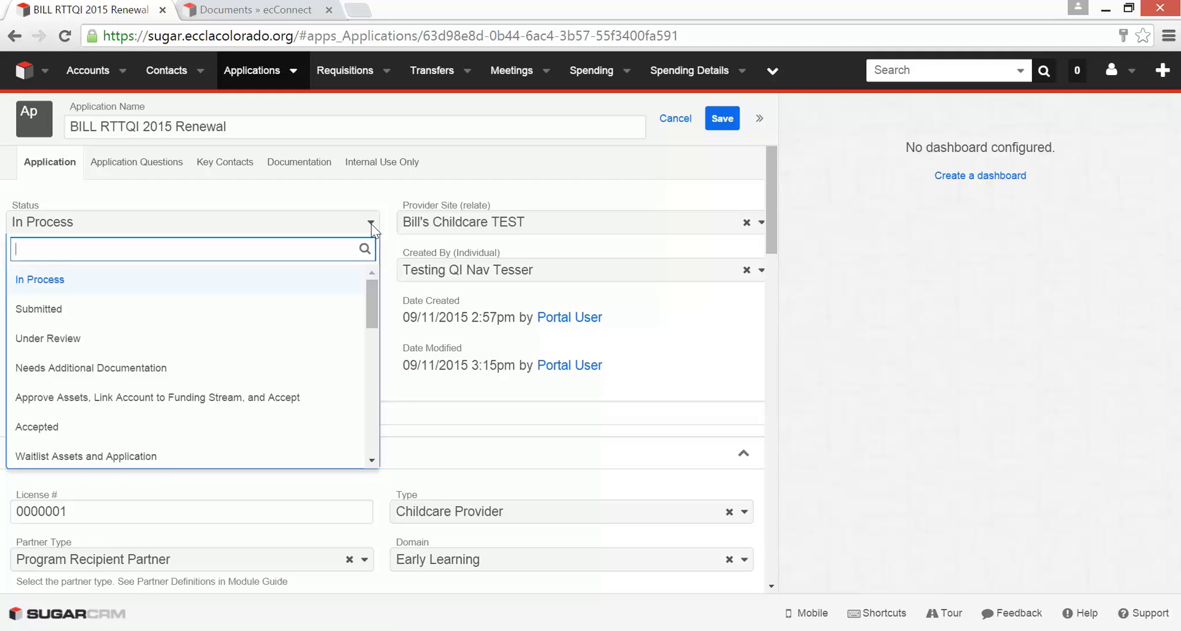
{"action": "left_click", "coordinate": [371, 224]}
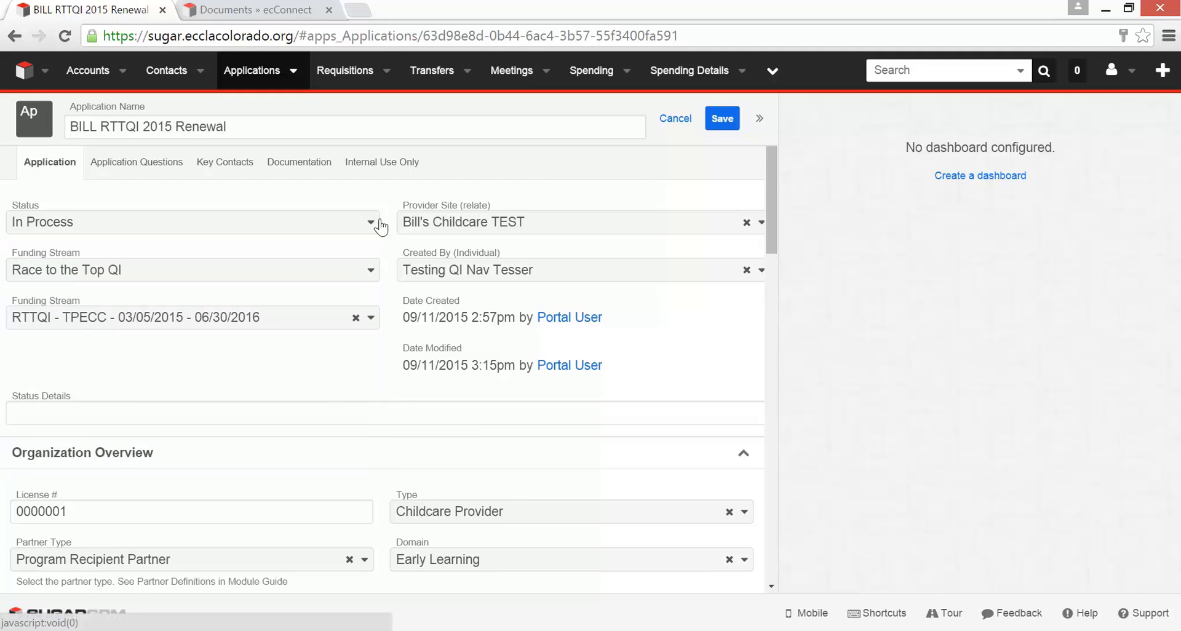